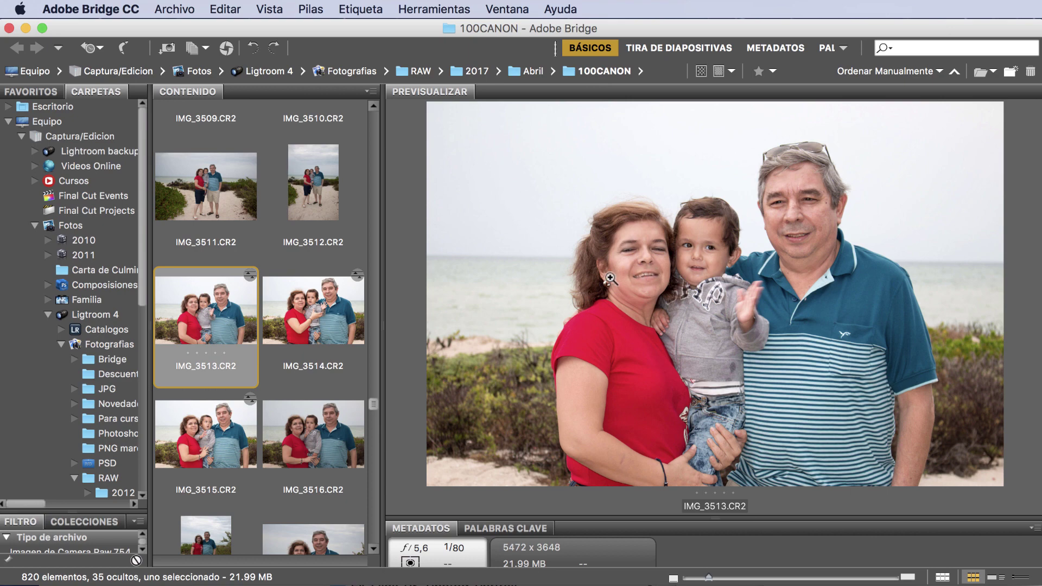
Step: Compare IMG_3514 and IMG_3515 in the preview, then select both thumbnails together
left_click(336, 326)
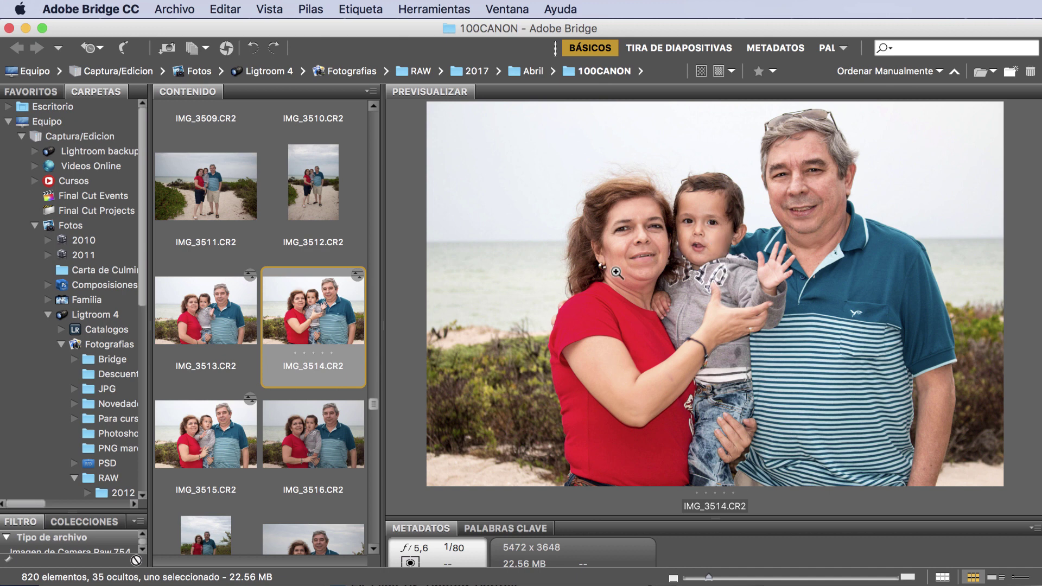
left_click(214, 432)
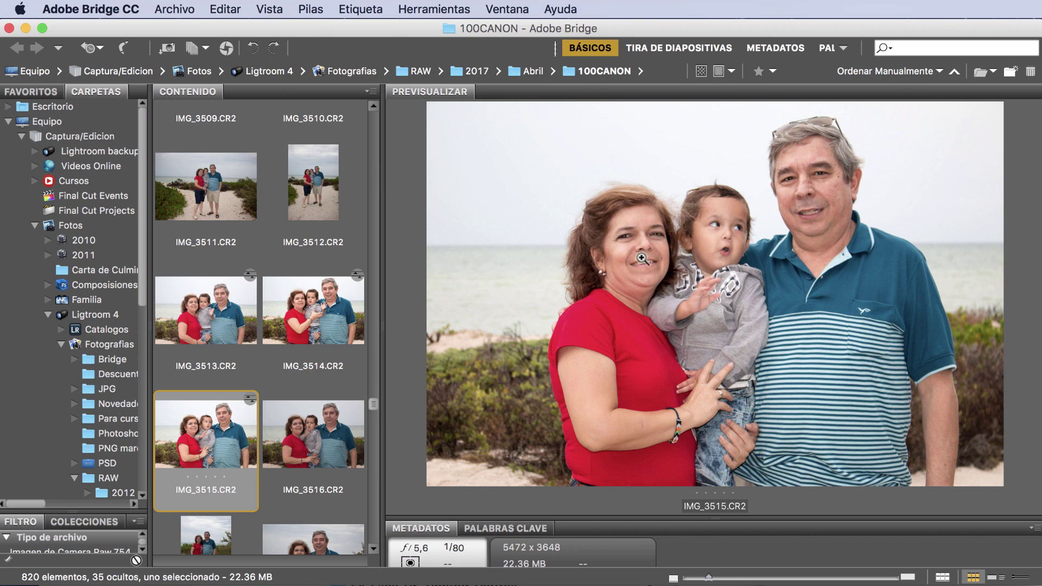
left_click(329, 320)
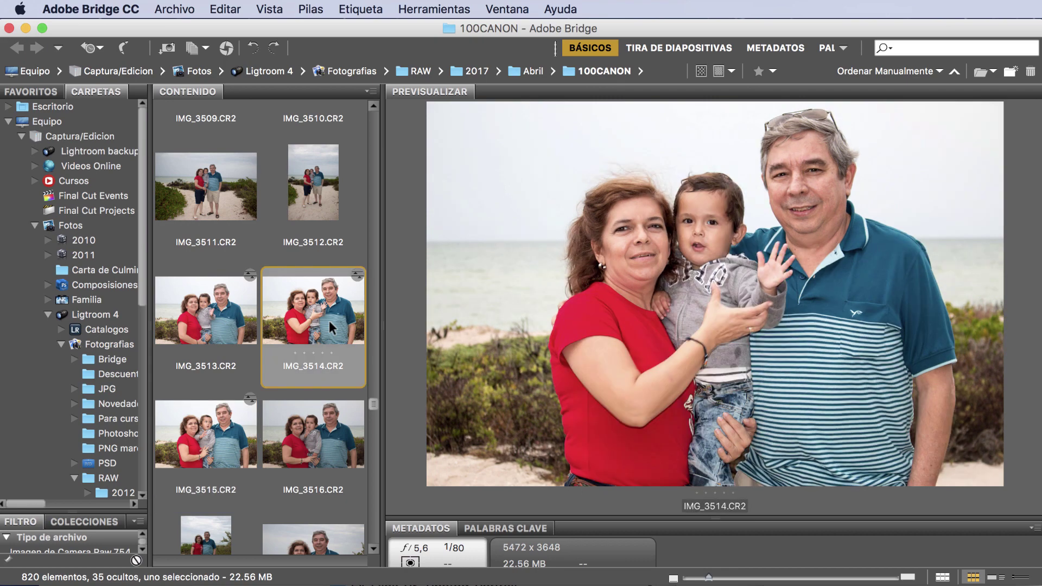
left_click(229, 420)
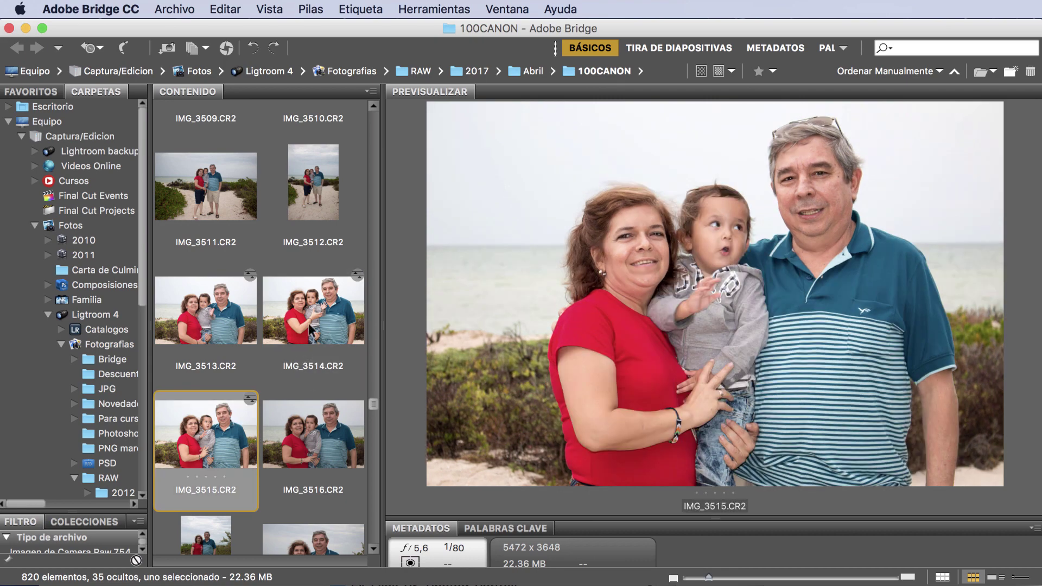
left_click(313, 328)
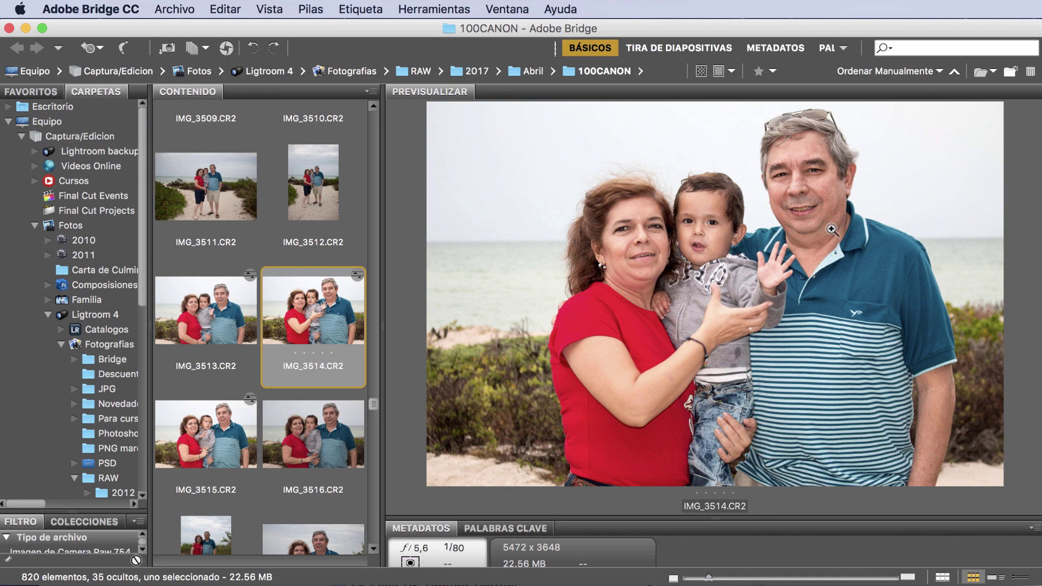
left_click(206, 443, "shift")
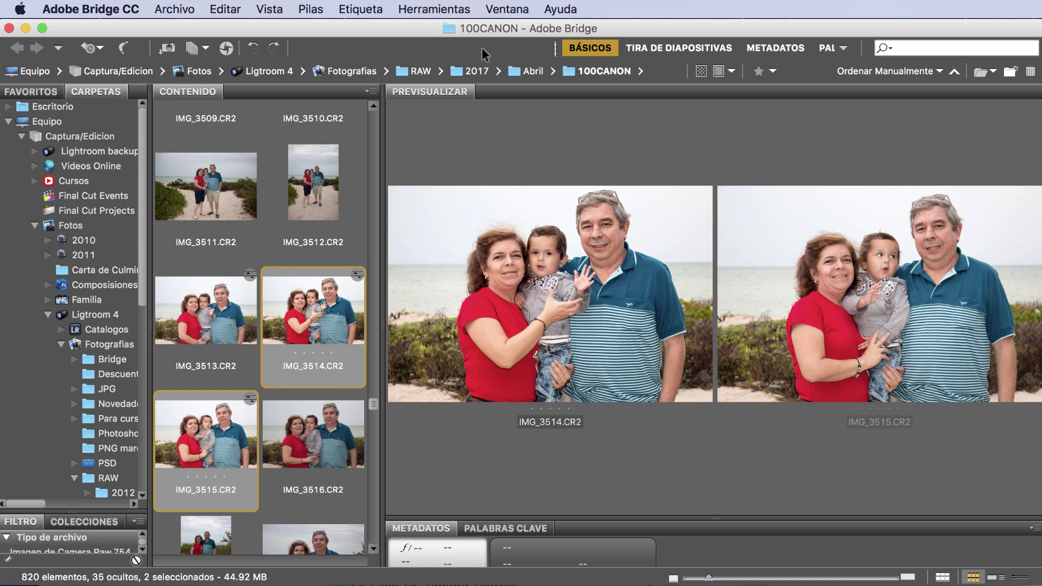
Step: Use Herramientas > Photoshop > Cargar archivos en capas de Photoshop to load both shots as layers
left_click(428, 10)
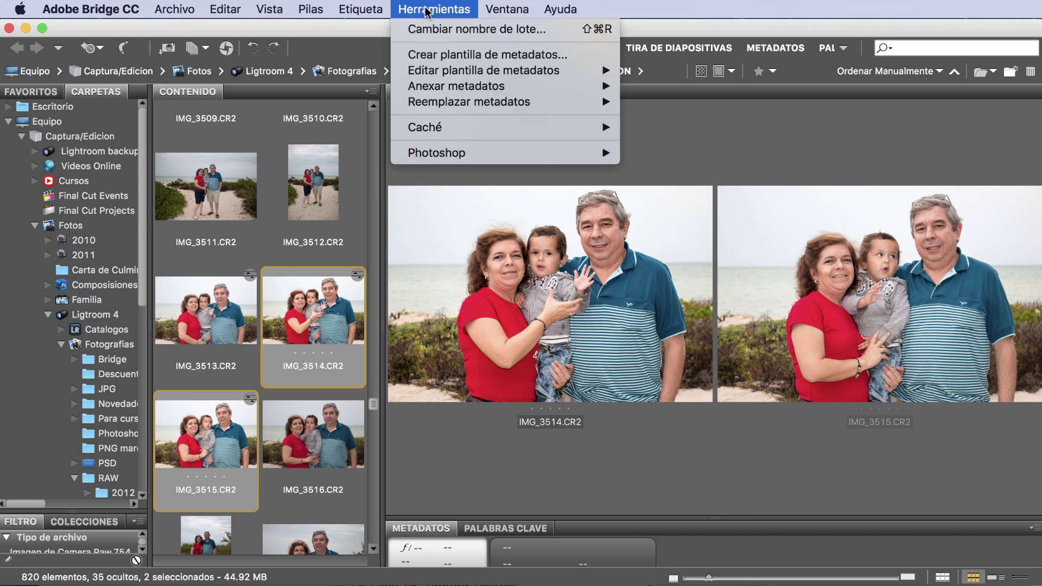
mouse_move(438, 154)
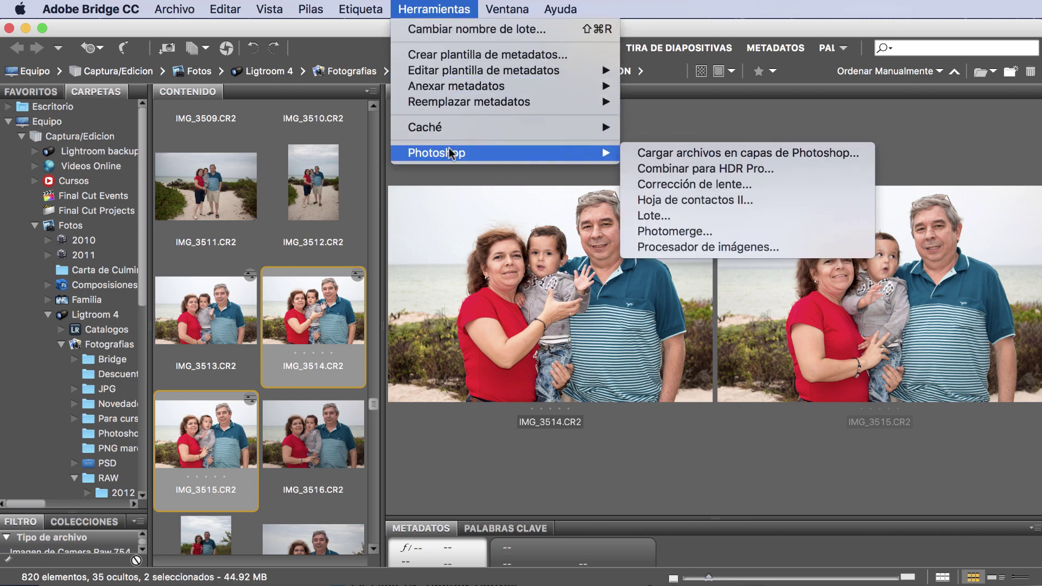
left_click(710, 153)
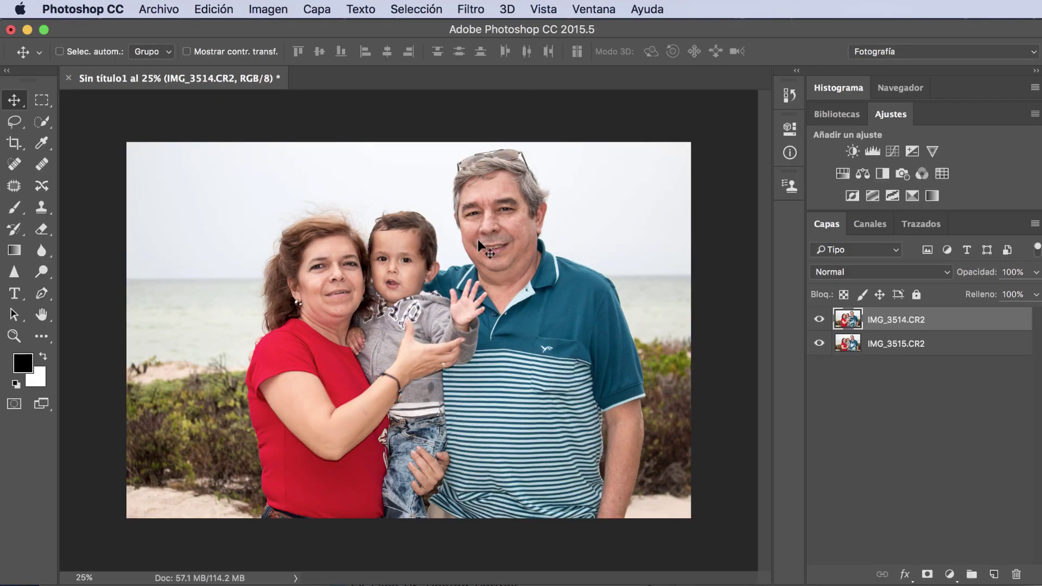
Step: Fit the photo to the window and compare both shots by toggling IMG_3514.CR2's visibility
double_click(41, 315)
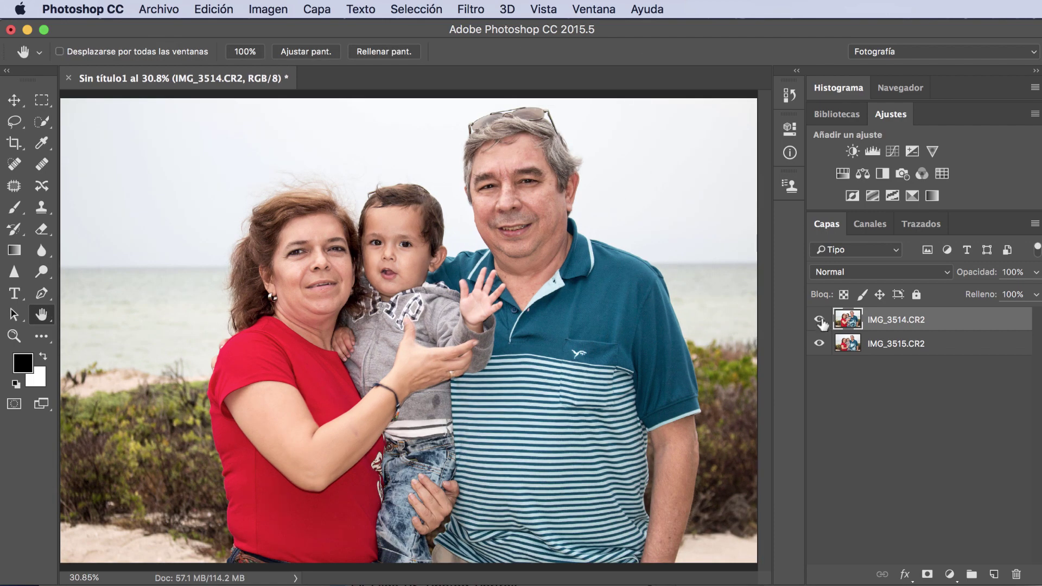
left_click(820, 320)
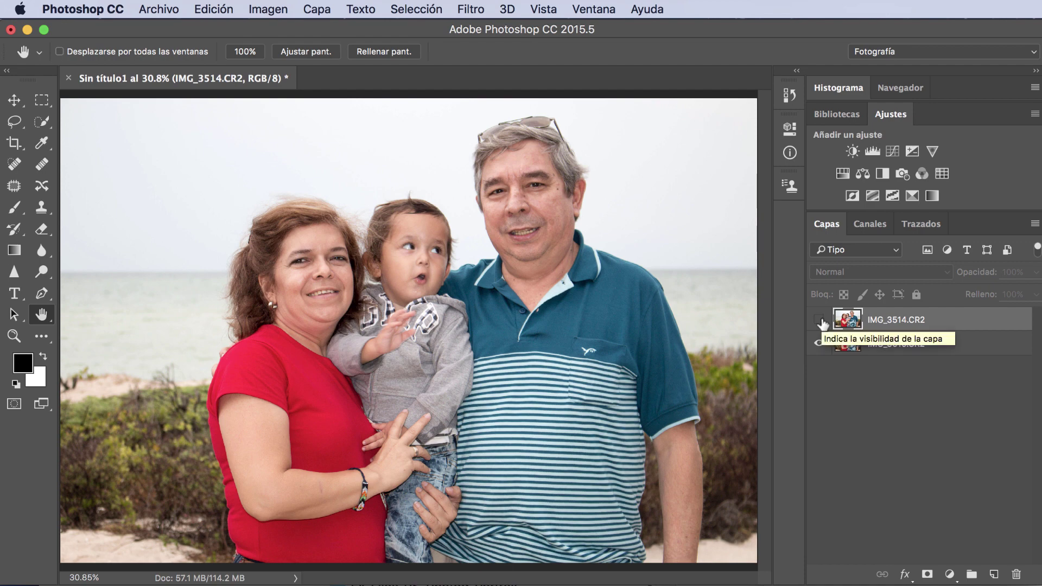
left_click(820, 321)
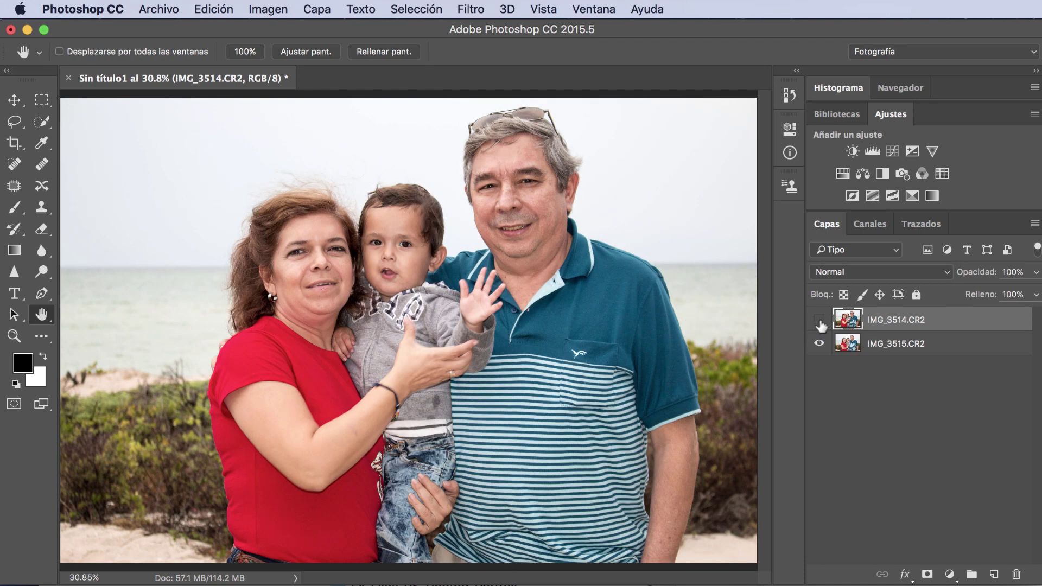
left_click(820, 321)
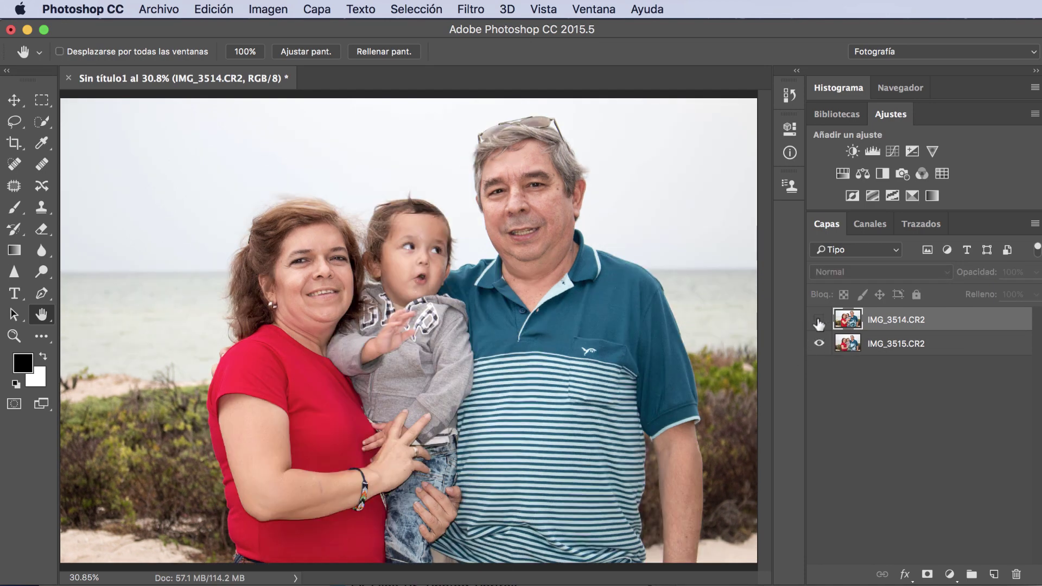
left_click(820, 322)
left_click_drag(871, 345, 879, 308)
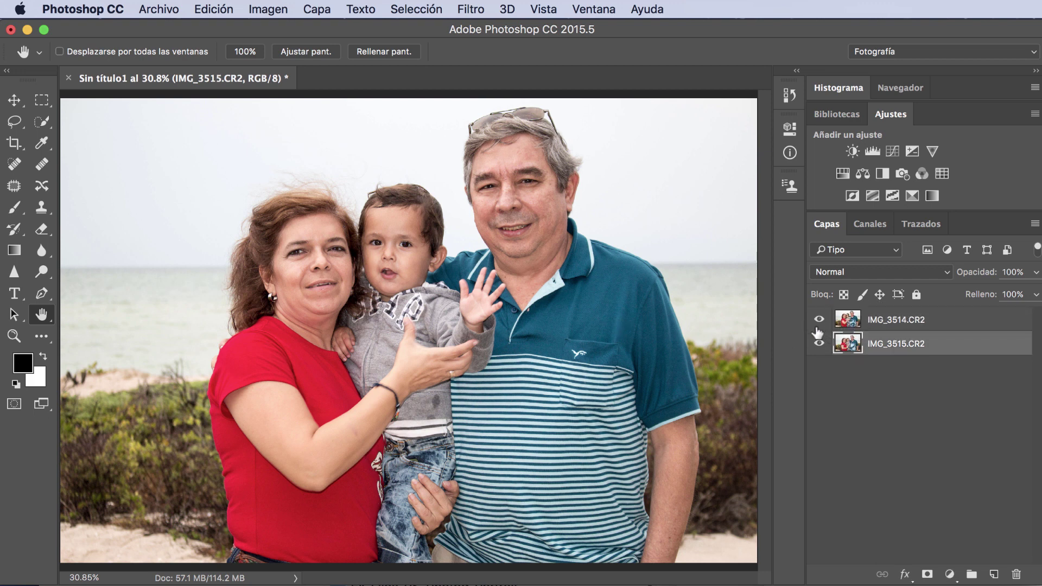
left_click(819, 322)
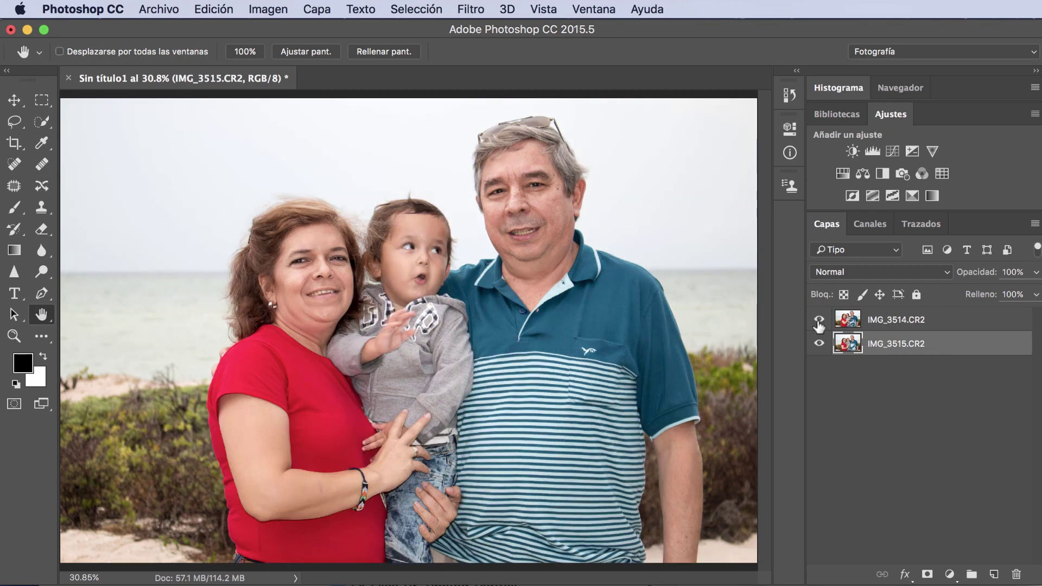
left_click(819, 321)
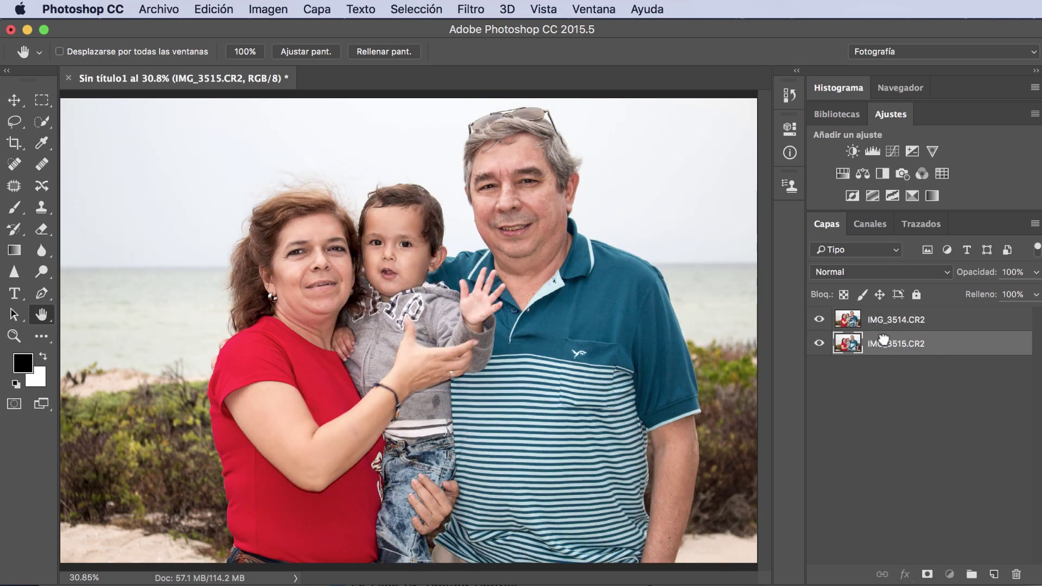
Step: Move IMG_3515.CR2 above IMG_3514.CR2, compare them again, and zoom to 100%
left_click_drag(884, 339, 888, 318)
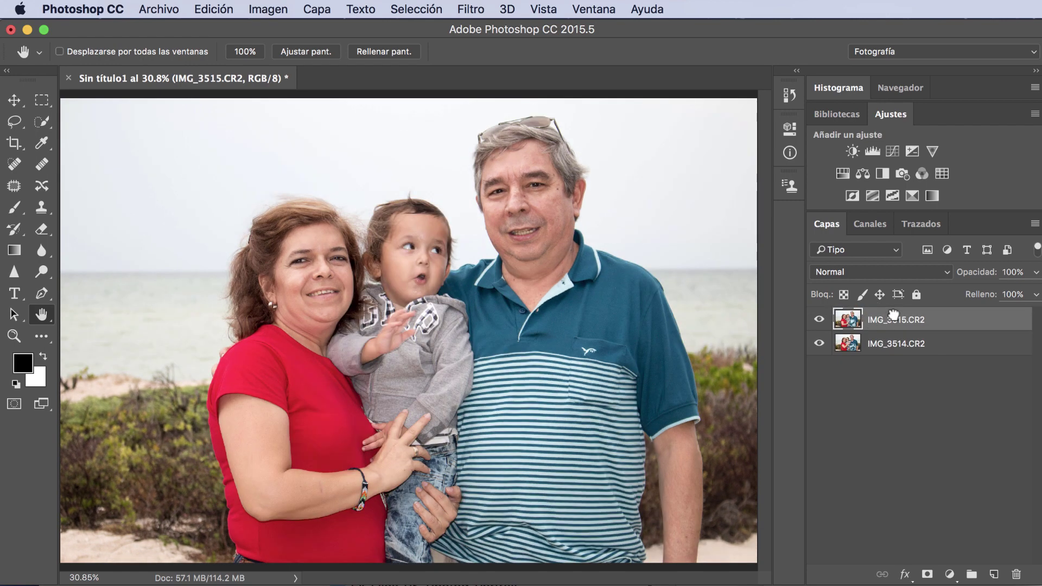
left_click(819, 323)
left_click(819, 323)
left_click(819, 321)
left_click(819, 320)
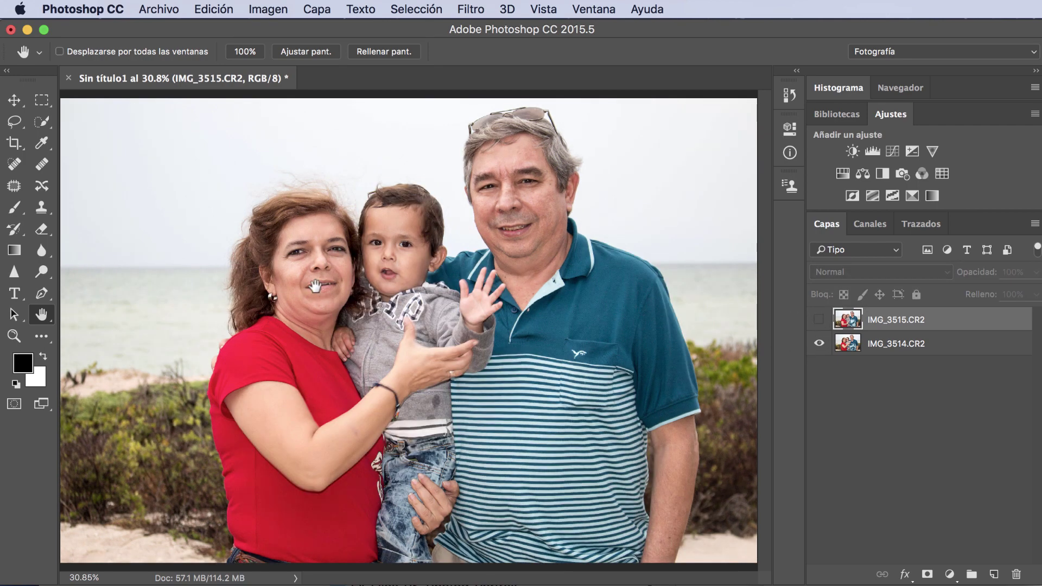
left_click(820, 319)
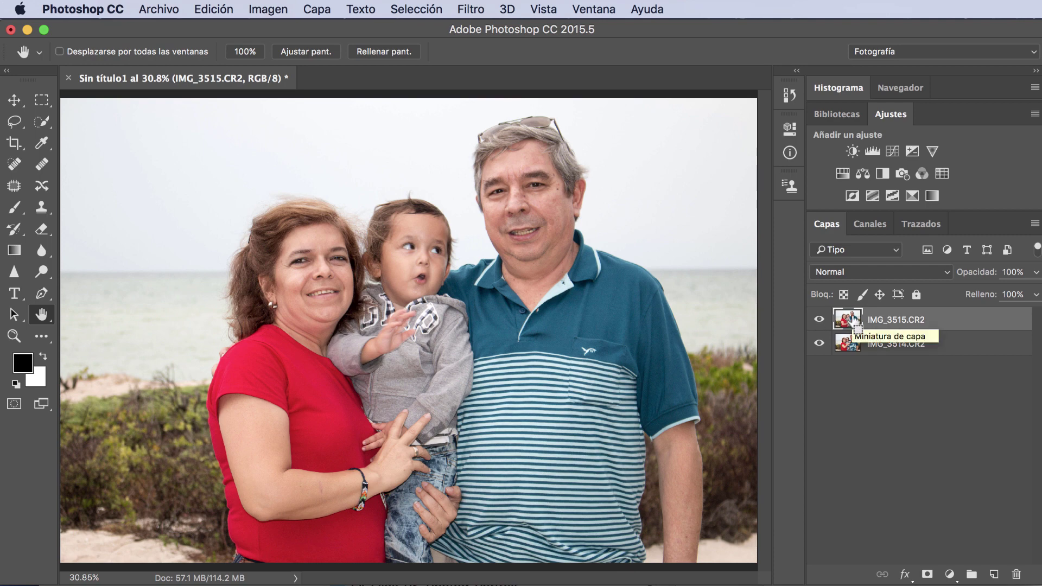
key("super+plus")
key("super+plus")
key("super+plus")
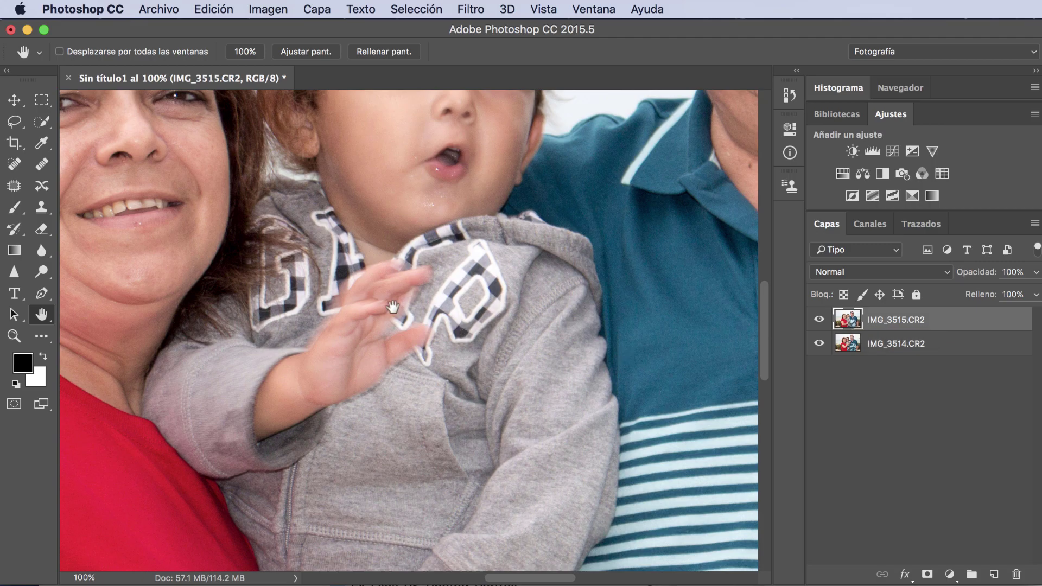
Step: Pan to the woman's face and draw a loose Lasso selection around it
left_click_drag(392, 308, 642, 464)
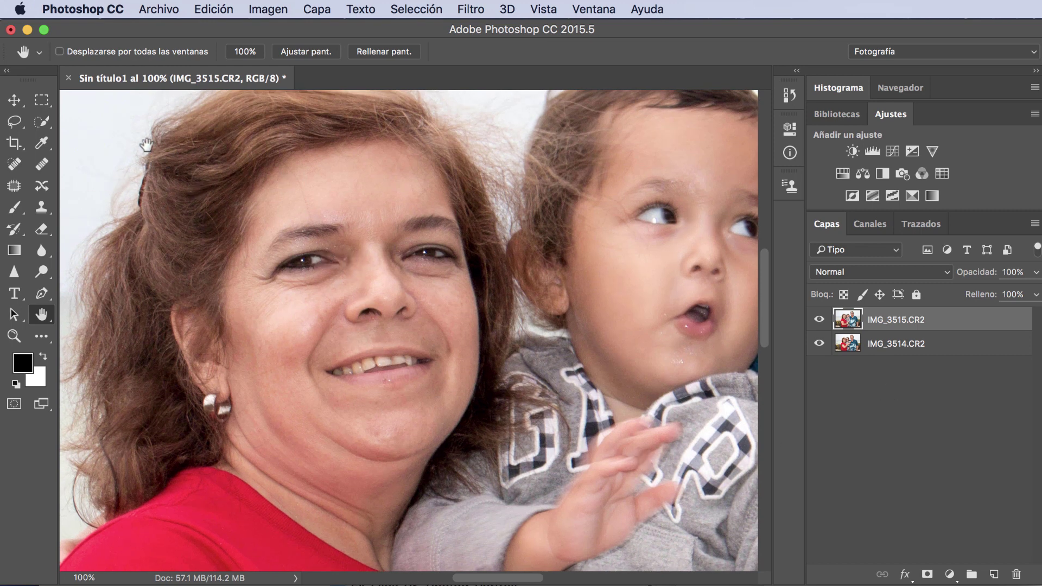
left_click(15, 127)
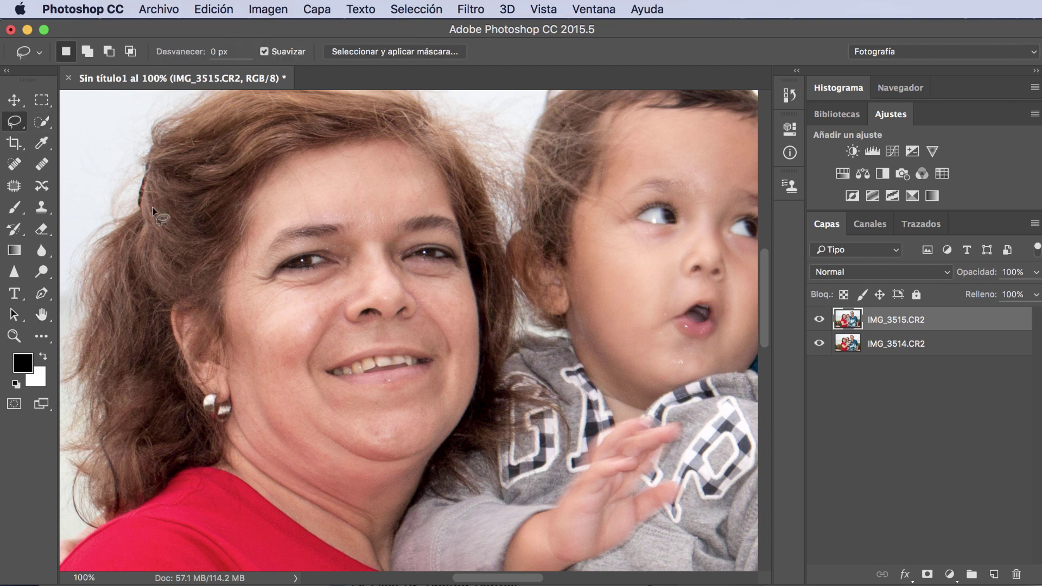
mouse_move(259, 221)
left_mouse_down()
mouse_move(329, 170)
mouse_move(442, 206)
mouse_move(462, 277)
mouse_move(465, 350)
mouse_move(443, 415)
mouse_move(414, 433)
mouse_move(362, 440)
mouse_move(274, 422)
mouse_move(251, 405)
mouse_move(240, 361)
left_mouse_up()
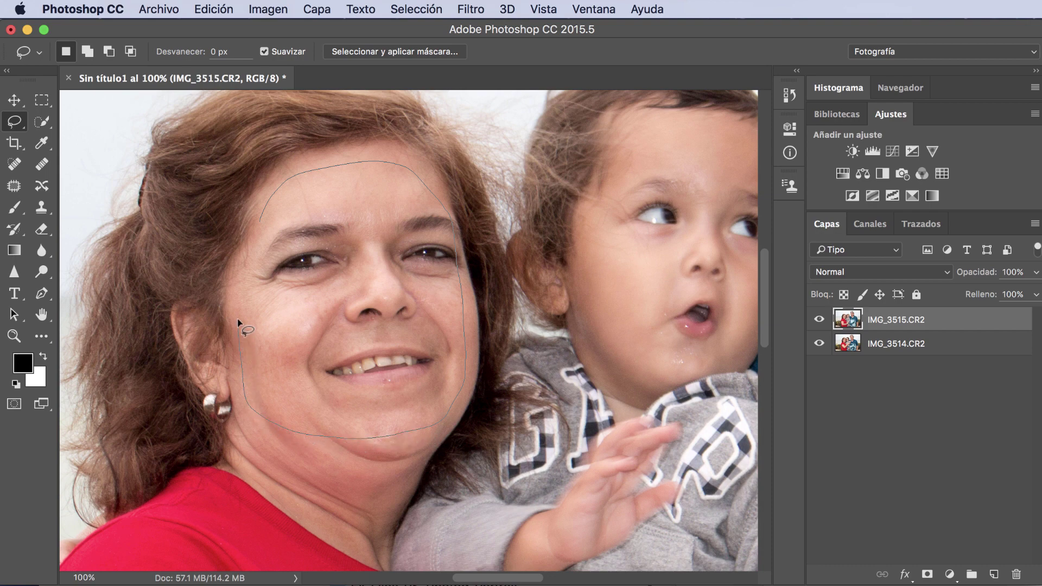
left_click_drag(238, 322, 242, 282)
left_click_drag(251, 241, 264, 217)
Step: Copy the selected face to a new layer, Capa 1, and move it near her face in IMG_3514
key("super+j")
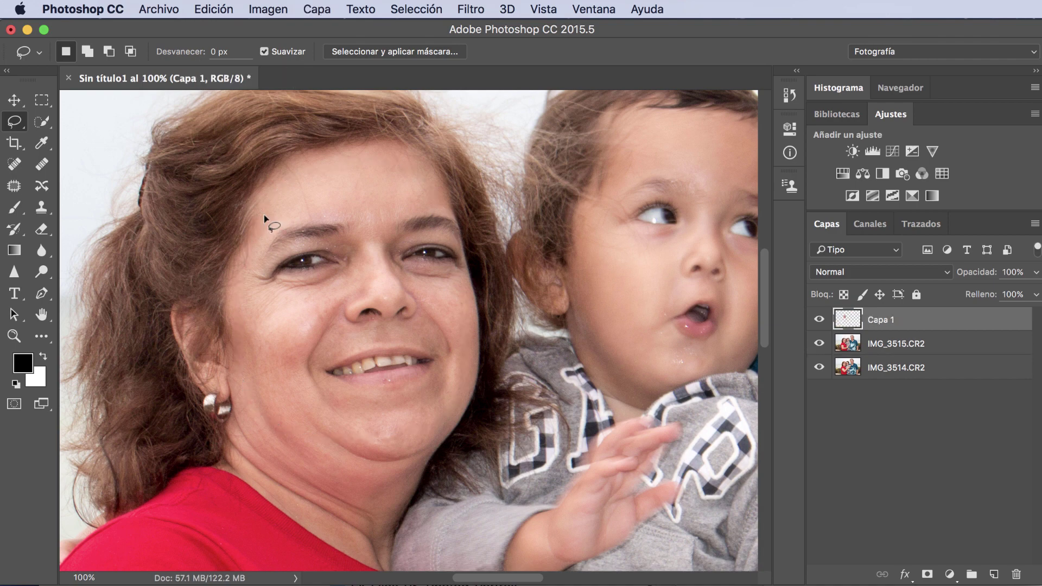
key("v")
mouse_move(384, 275)
left_mouse_down()
mouse_move(349, 265)
mouse_move(327, 288)
left_mouse_up()
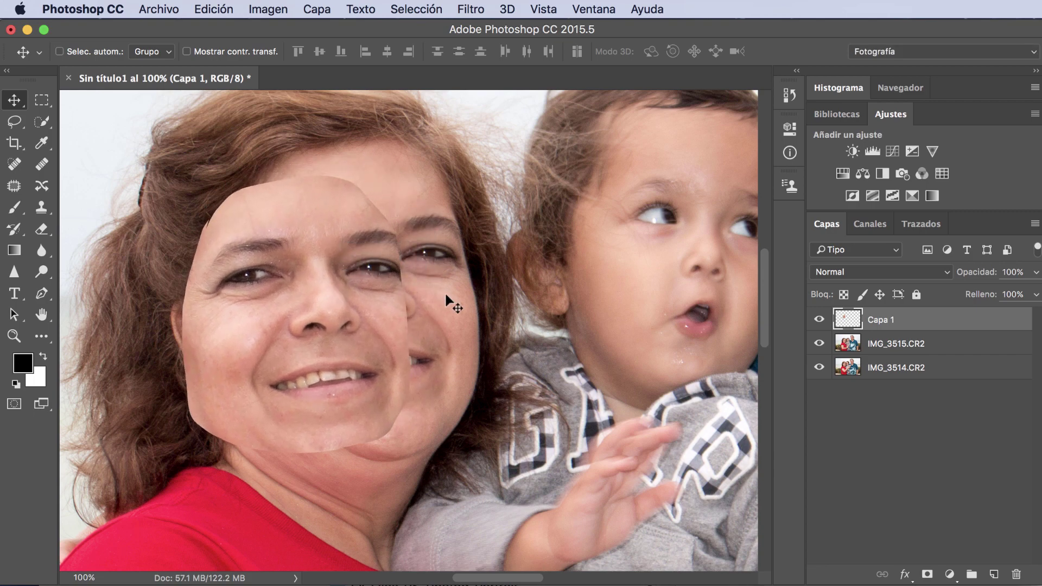
left_click(819, 344)
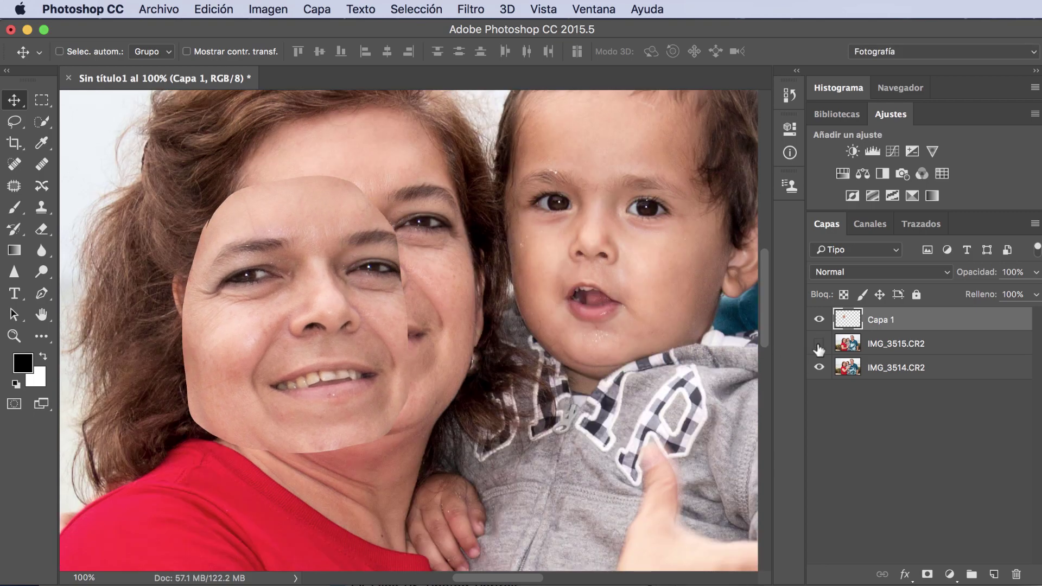
left_click_drag(321, 300, 216, 333)
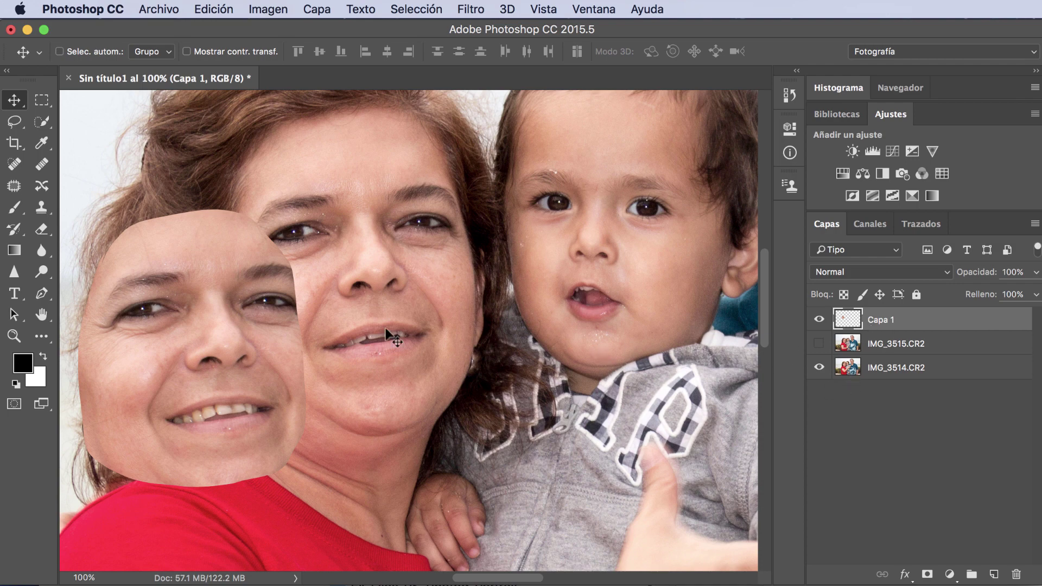
left_click_drag(219, 320, 233, 288)
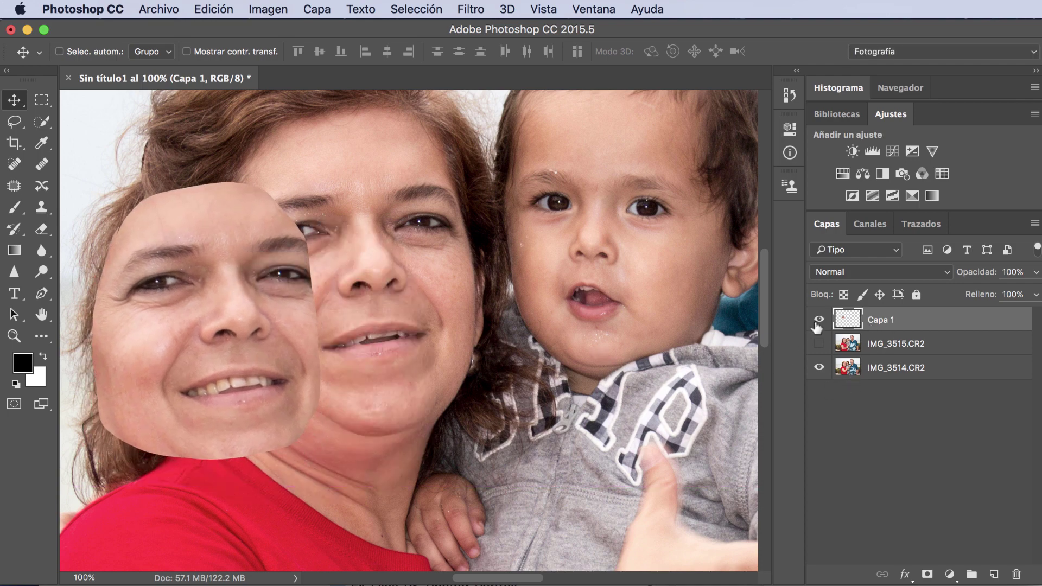
left_click(843, 272)
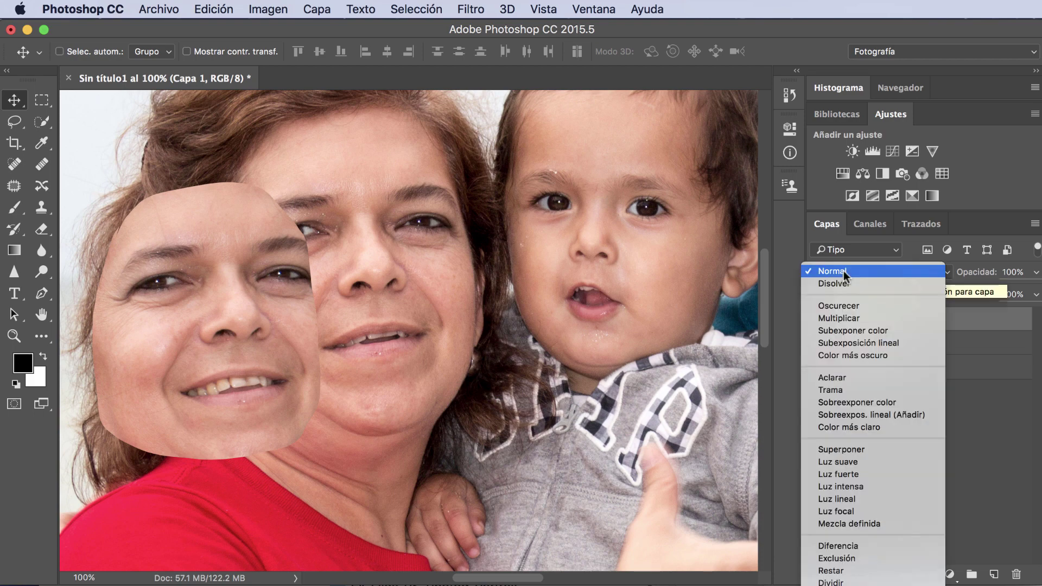
Step: Set Capa 1 to Diferencia blending and drag it until the face nearly aligns
left_click(842, 545)
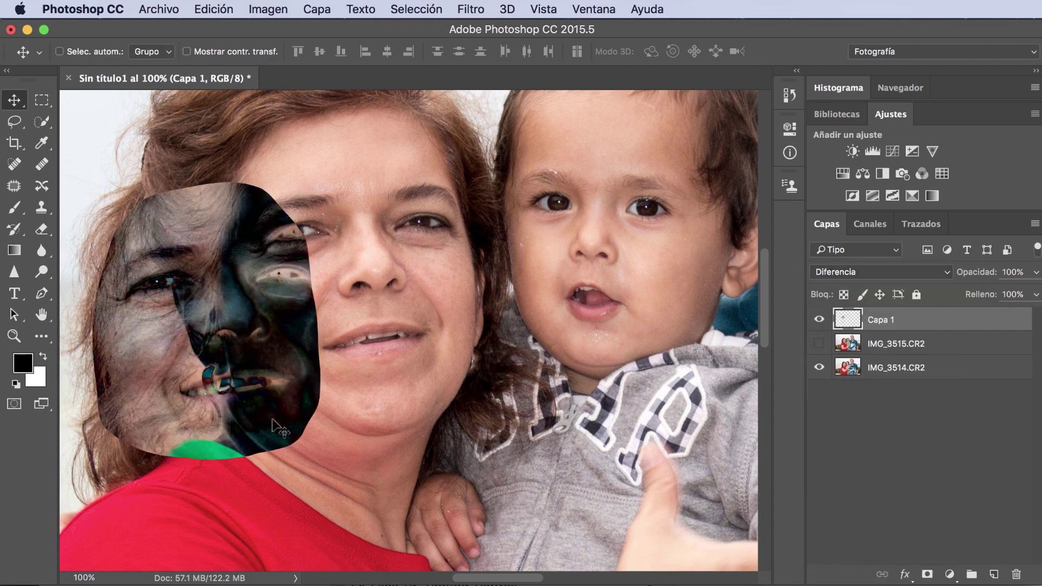
mouse_move(238, 381)
left_mouse_down()
mouse_move(384, 358)
mouse_move(376, 327)
left_mouse_up()
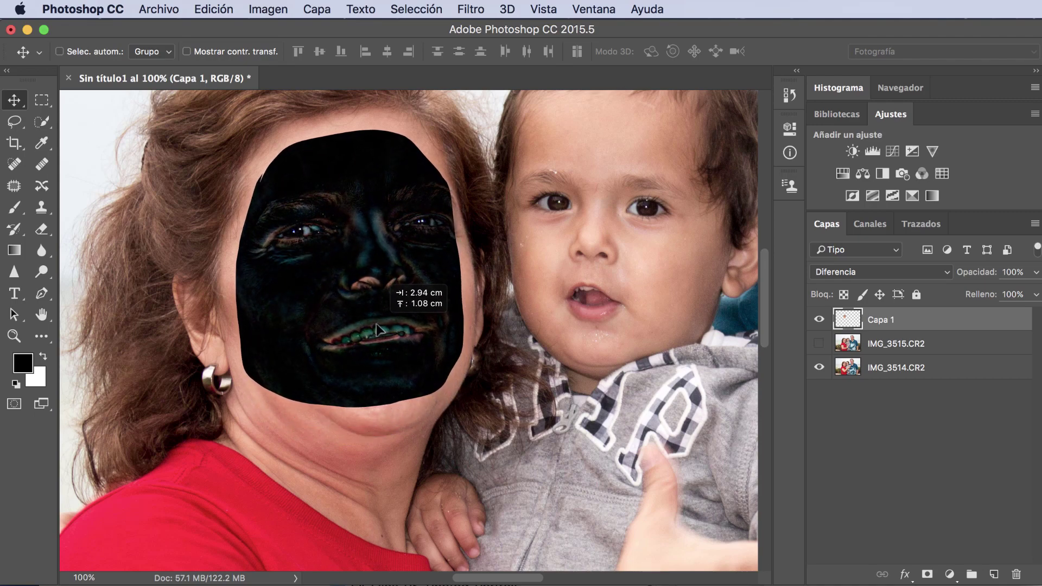
left_click_drag(376, 327, 380, 328)
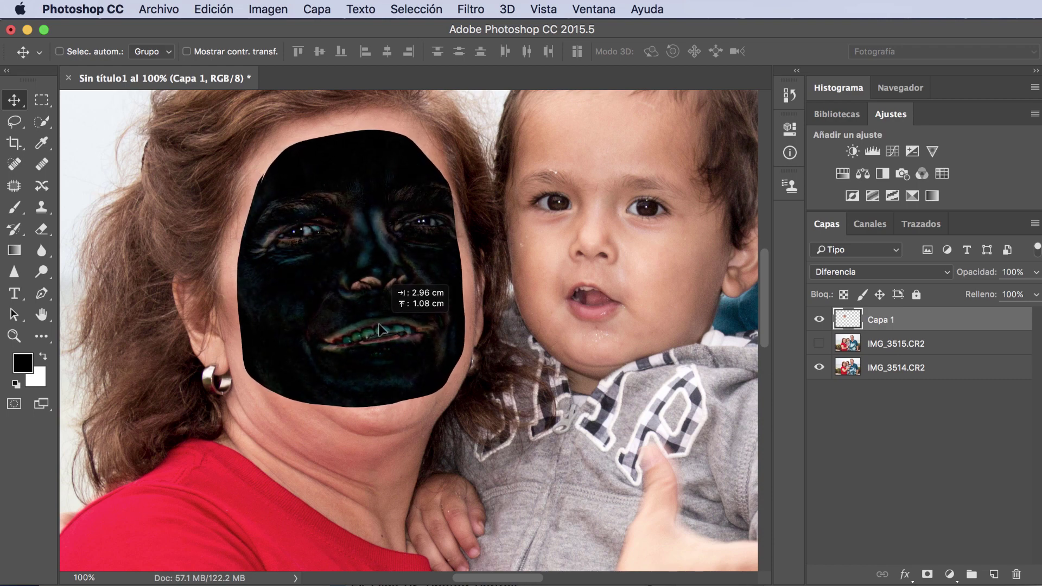
left_click_drag(379, 328, 375, 330)
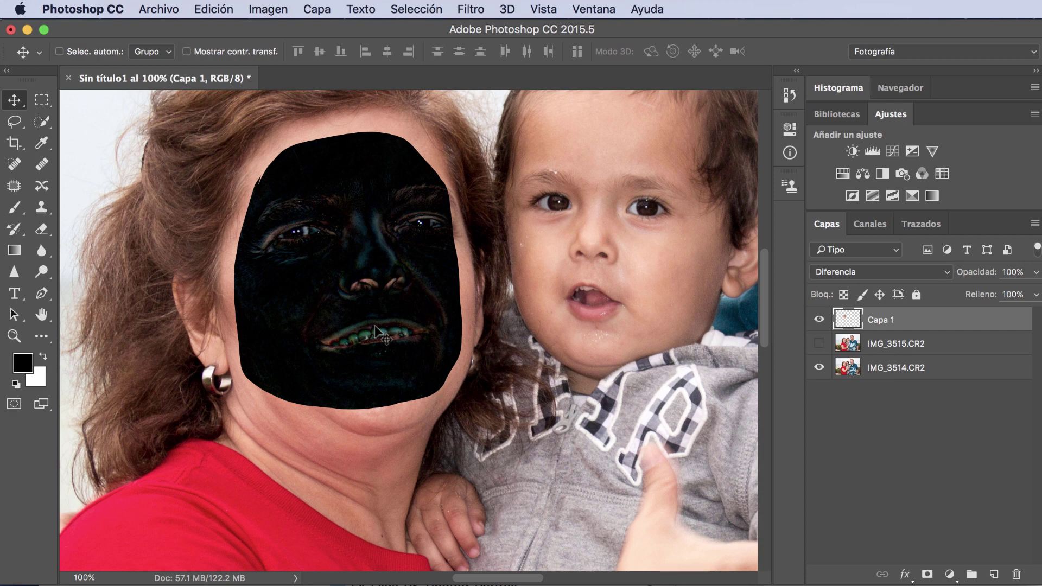
Step: Free-transform the pasted face to about 101.6% scale and -0.14° rotation, shifting it to match
left_click(215, 9)
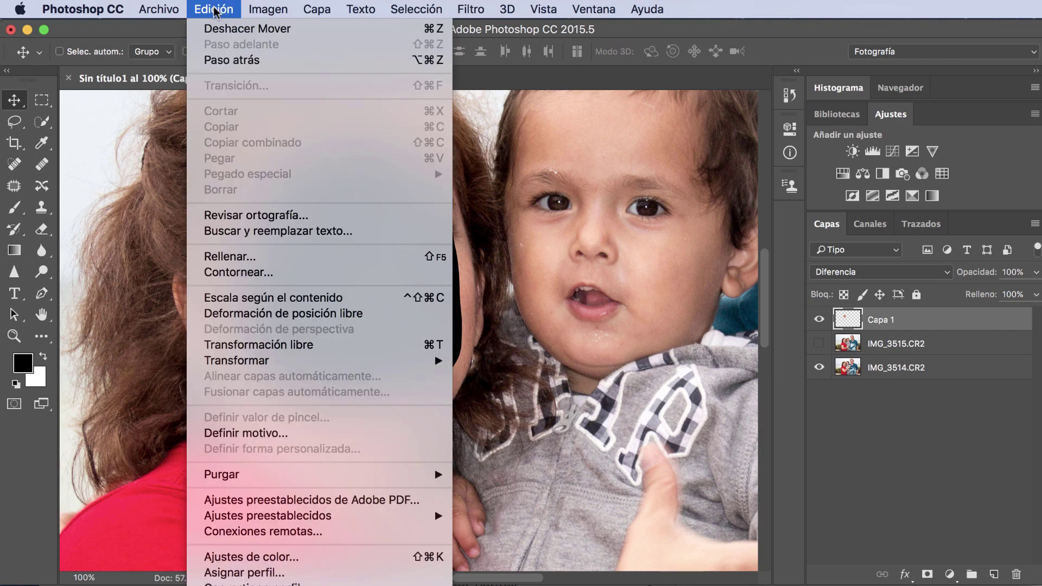
left_click(282, 345)
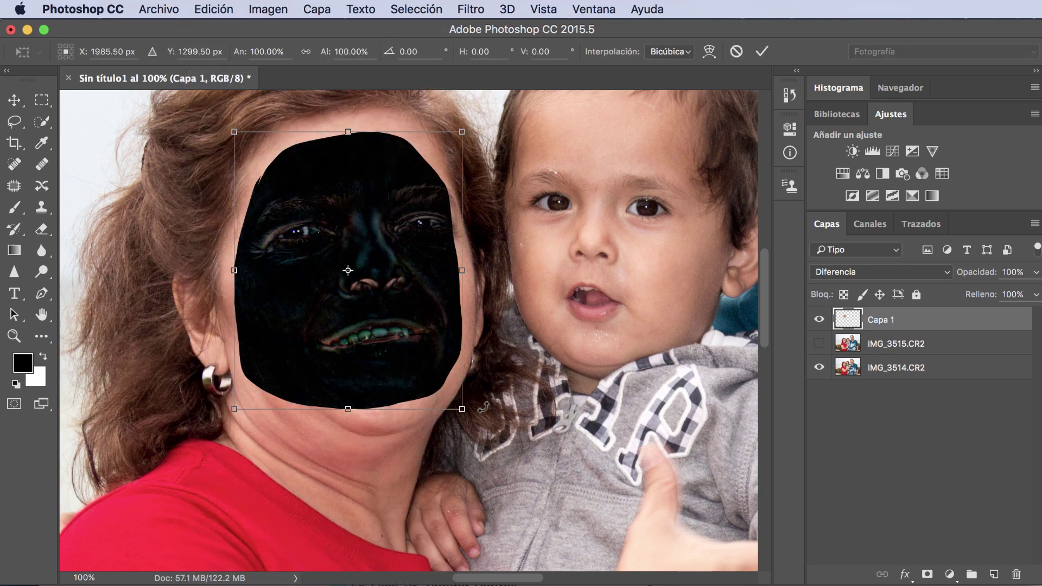
left_click_drag(467, 412, 473, 416)
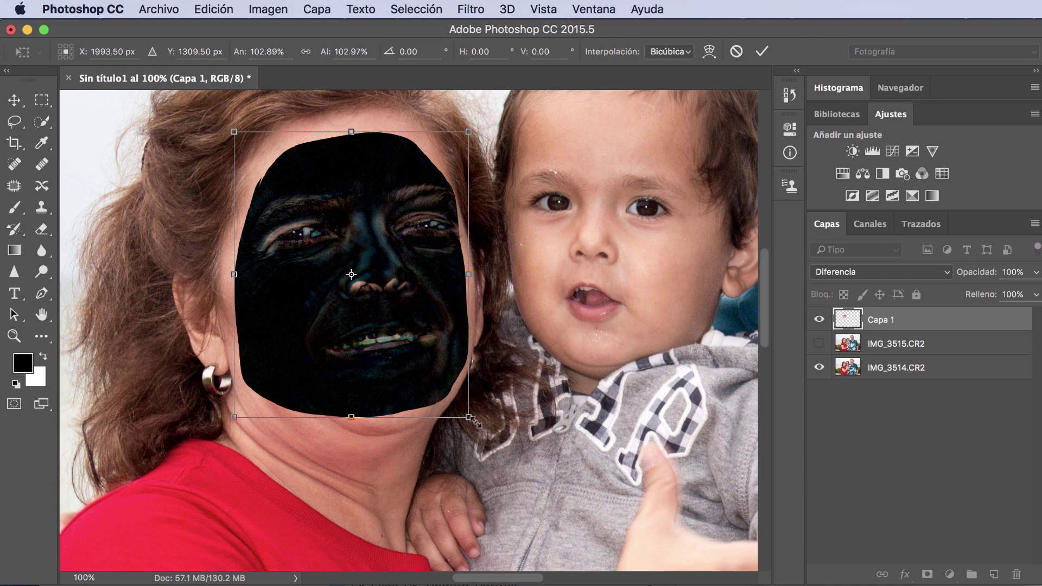
mouse_move(483, 418)
left_mouse_down()
mouse_move(490, 406)
mouse_move(478, 424)
mouse_move(466, 414)
left_mouse_up()
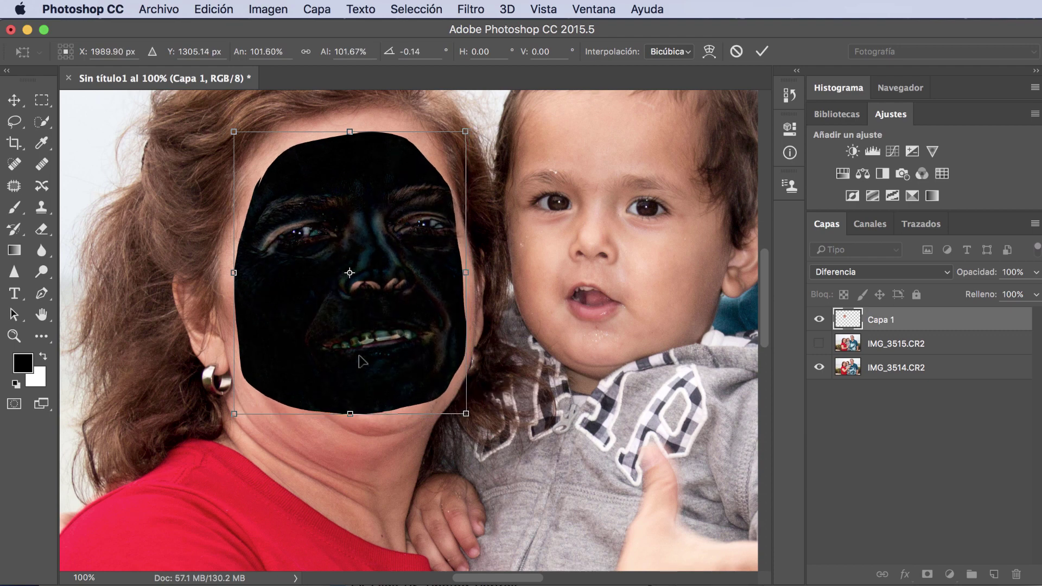
left_click_drag(359, 356, 362, 357)
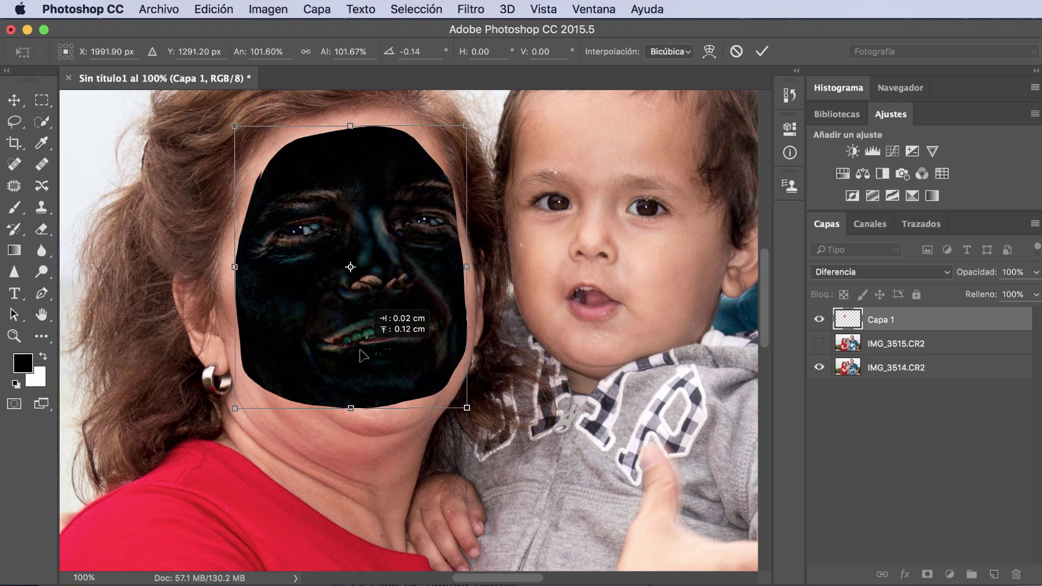
left_click(759, 52)
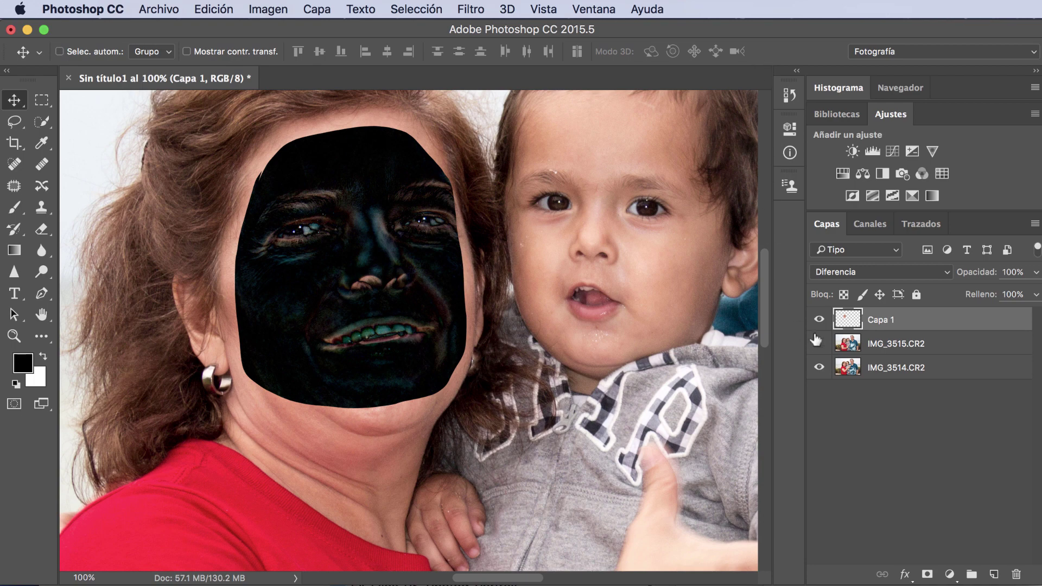
Step: Show IMG_3515.CR2, hide Capa 1, and duplicate the IMG_3515.CR2 layer
left_click(819, 344)
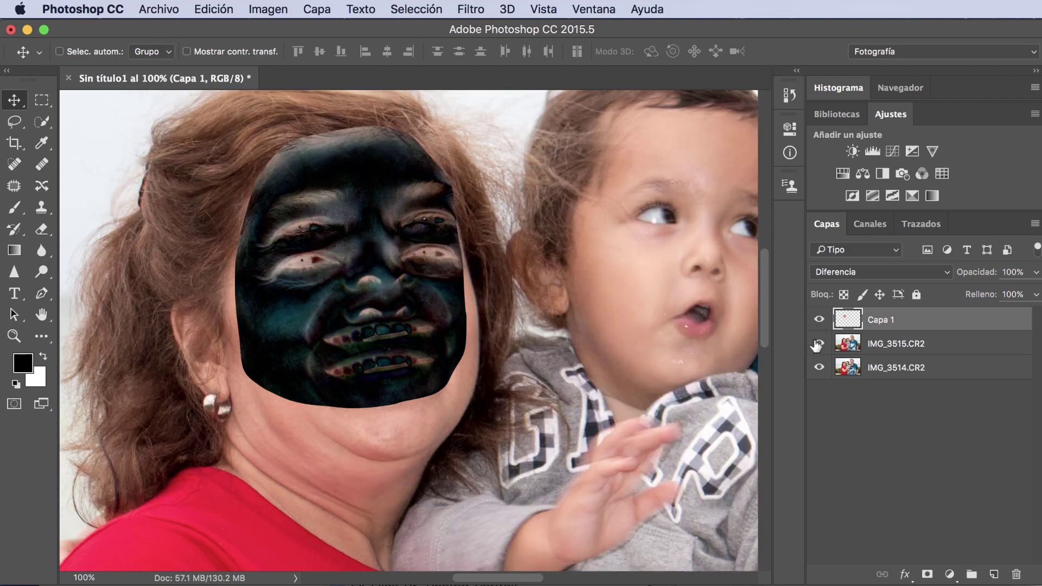
left_click(819, 319)
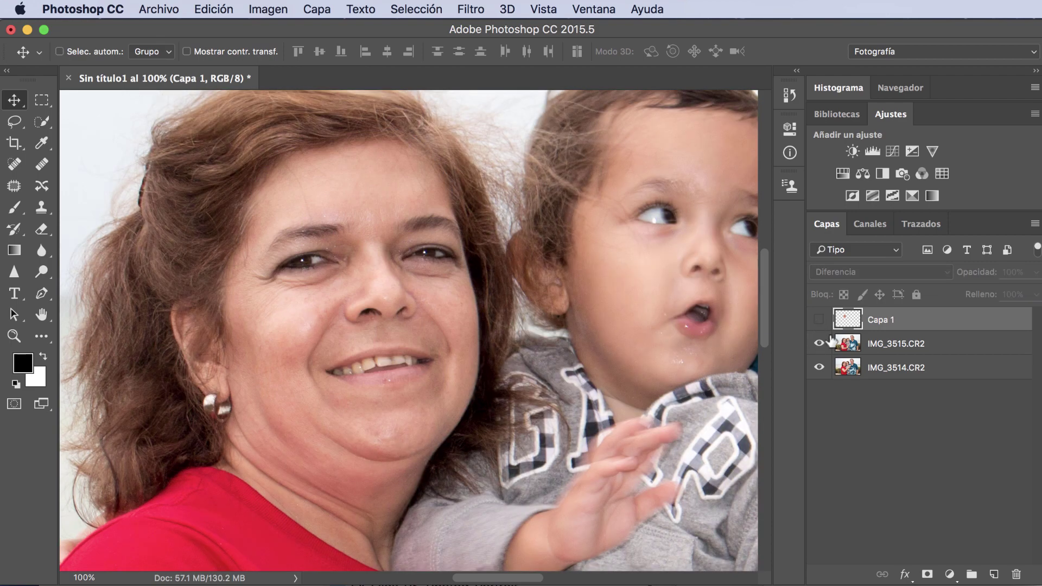
left_click(893, 347)
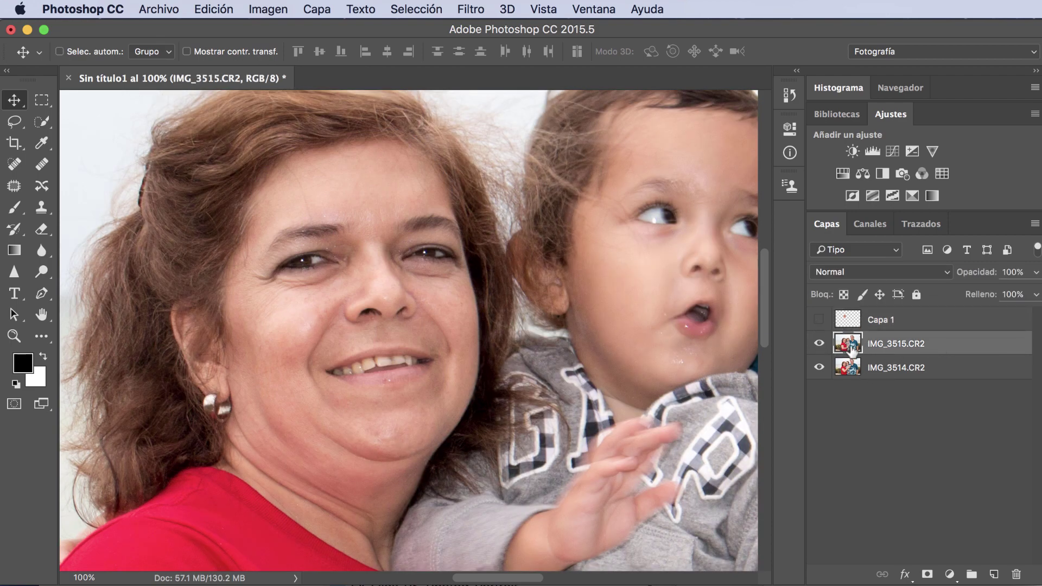
left_click_drag(852, 351, 998, 574)
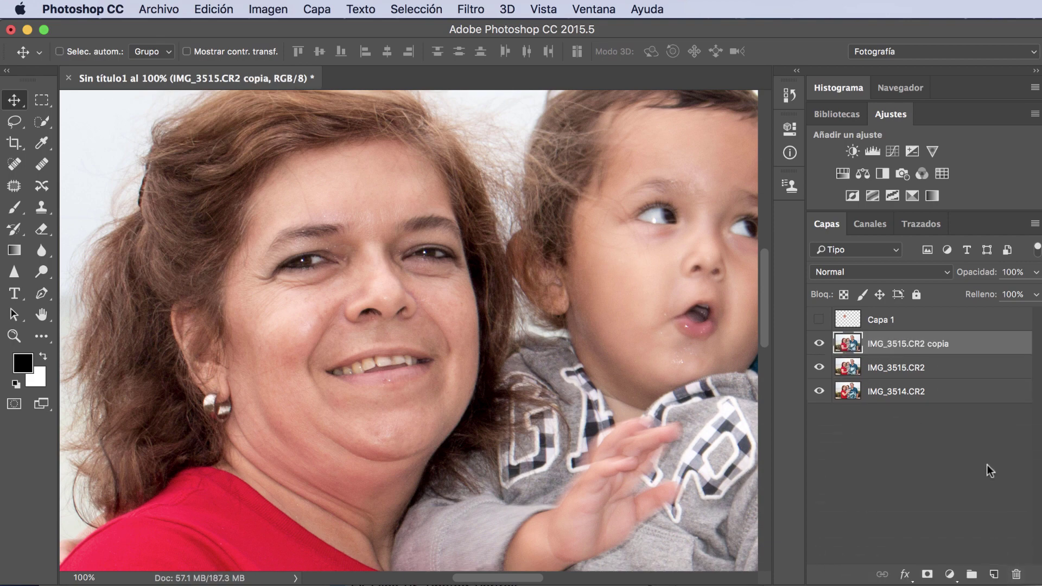
Step: Set the copy to Diferencia to test the photos' alignment, then delete the copy
left_click(891, 273)
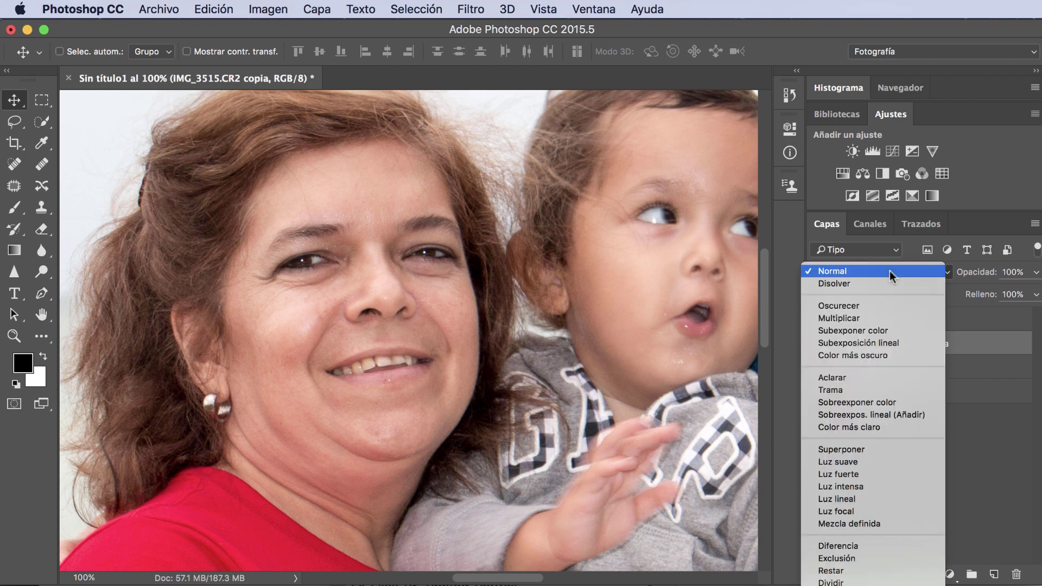
left_click(868, 546)
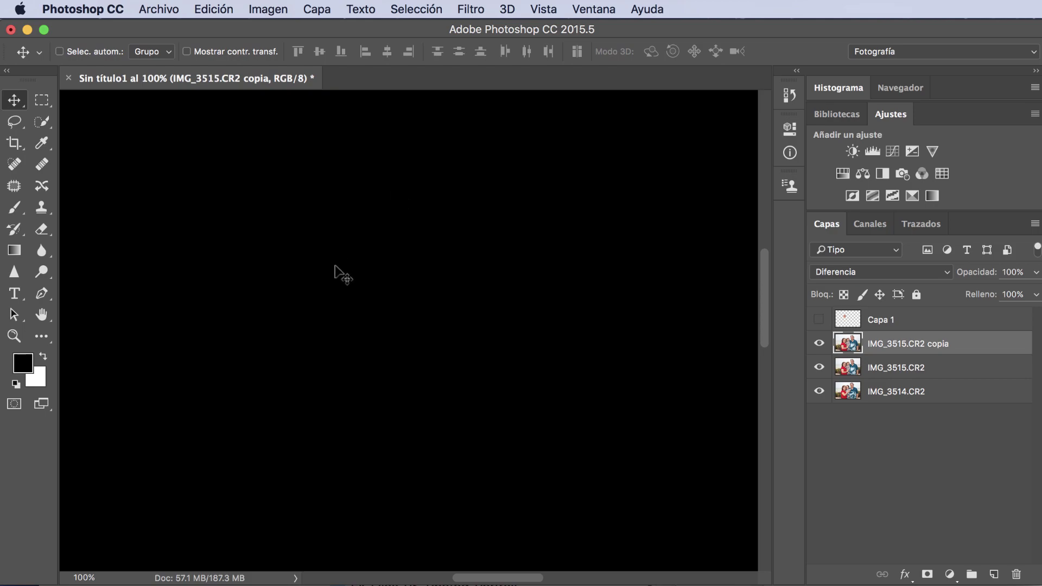
mouse_move(336, 265)
left_mouse_down()
mouse_move(357, 268)
mouse_move(319, 270)
mouse_move(337, 267)
left_mouse_up()
left_click_drag(946, 352, 1017, 576)
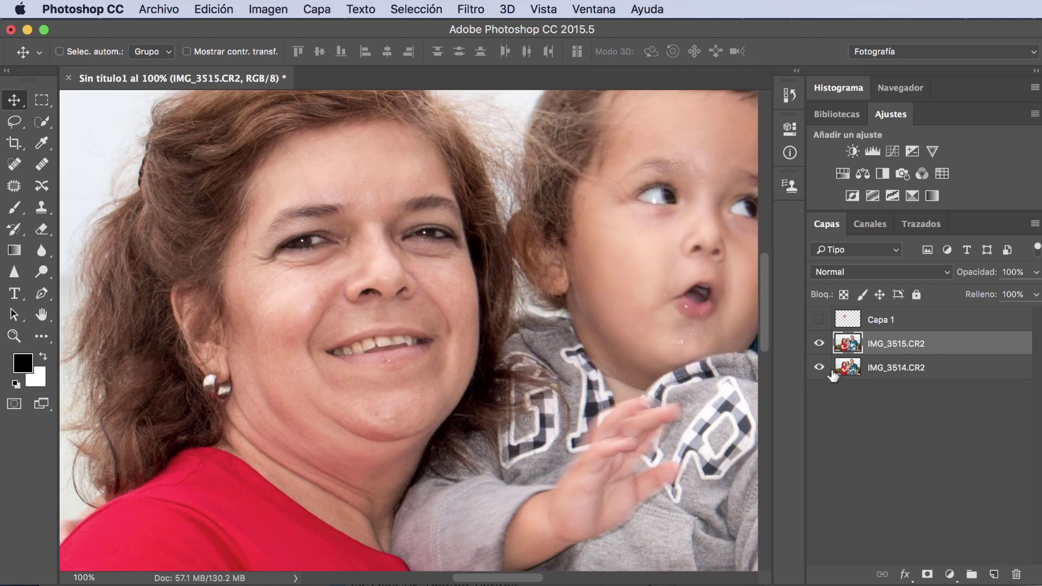
Step: Compare and nudge IMG_3515.CR2 into alignment, then hide it and reselect Capa 1
left_click(820, 321)
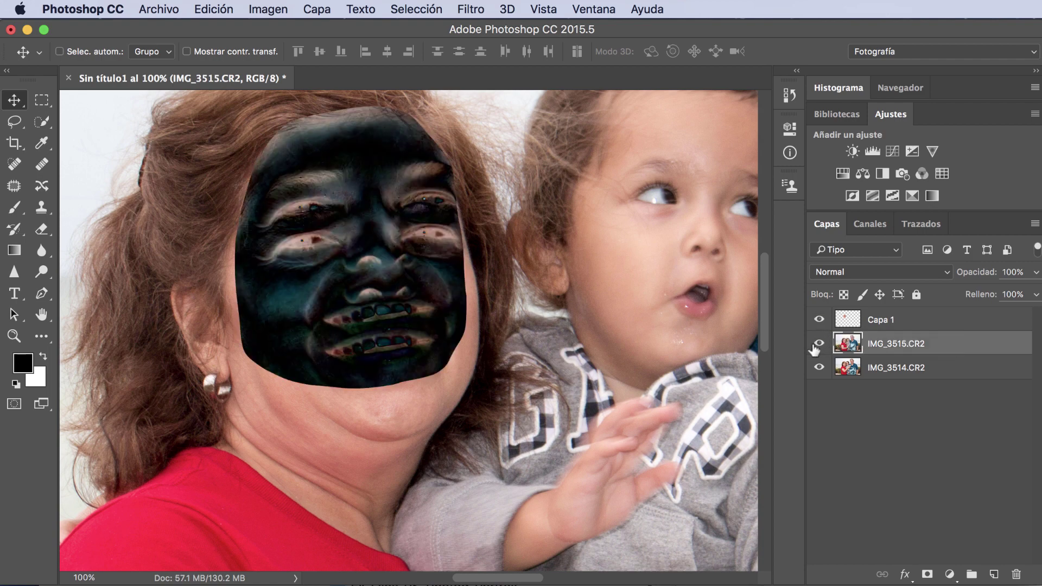
left_click(820, 343)
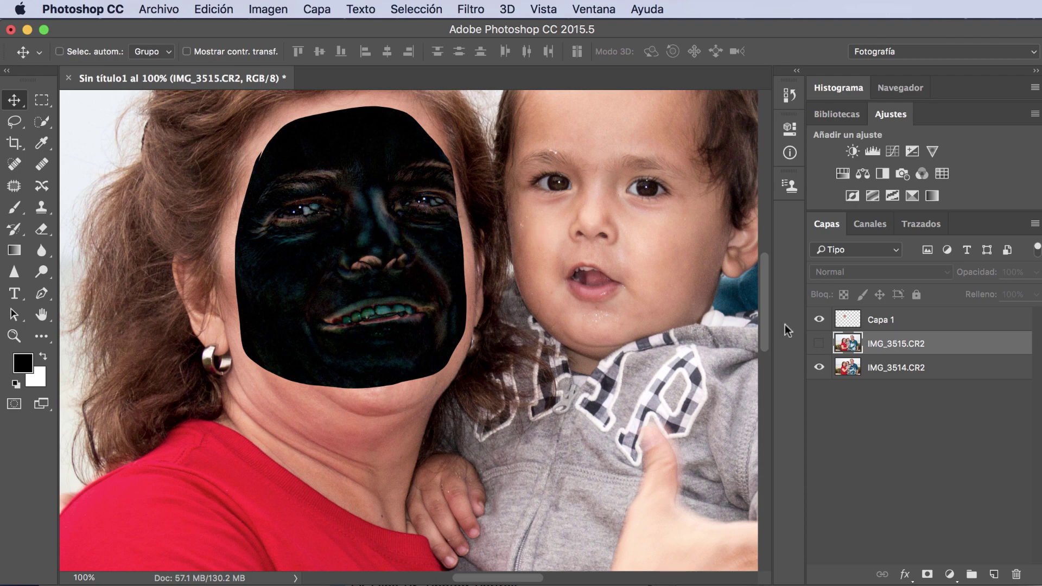
left_click(819, 344)
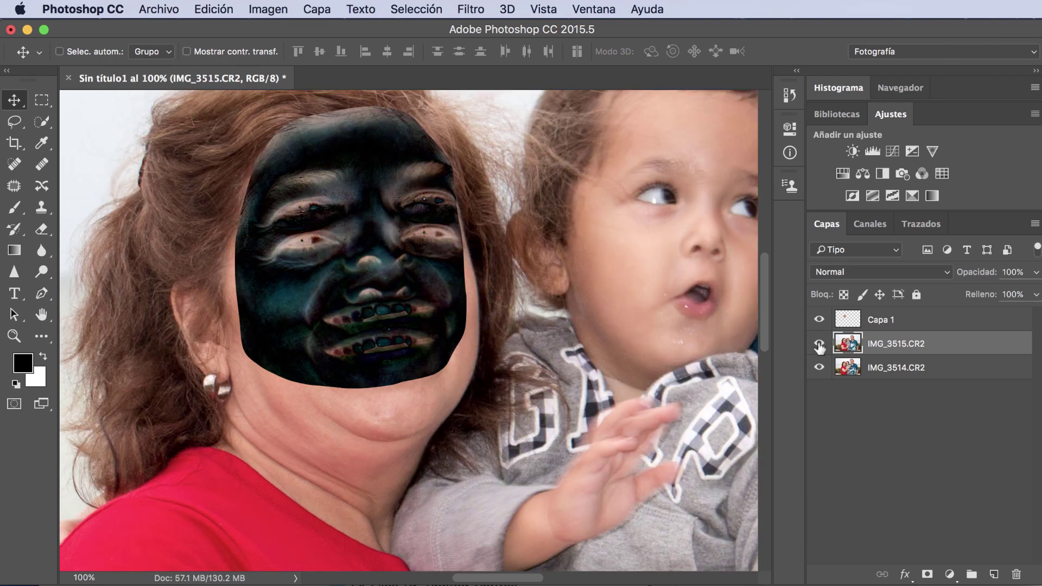
left_click(819, 344)
left_click(819, 343)
mouse_move(399, 250)
left_mouse_down()
mouse_move(402, 225)
mouse_move(392, 267)
left_mouse_up()
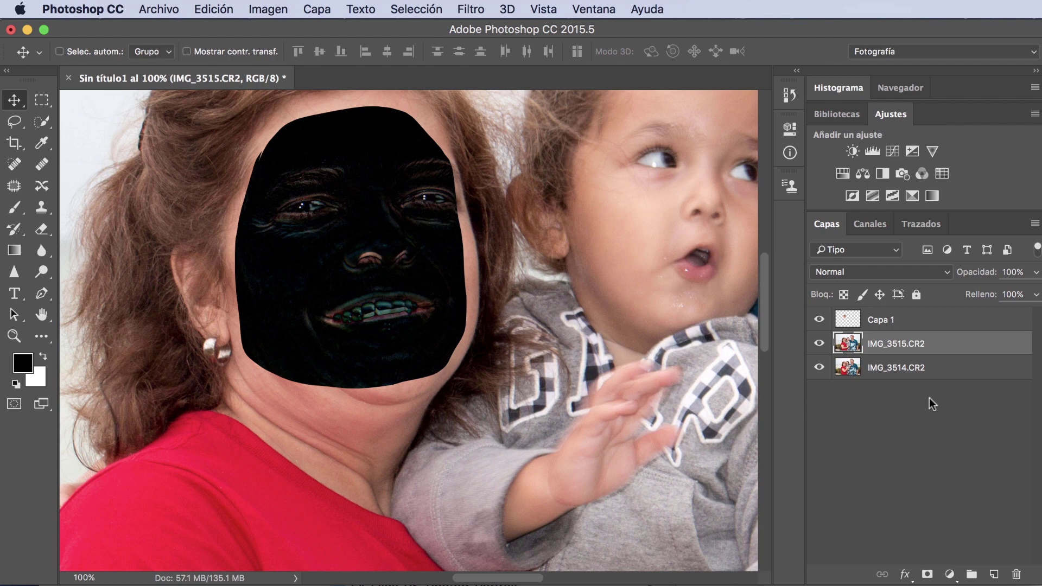
left_click(819, 346)
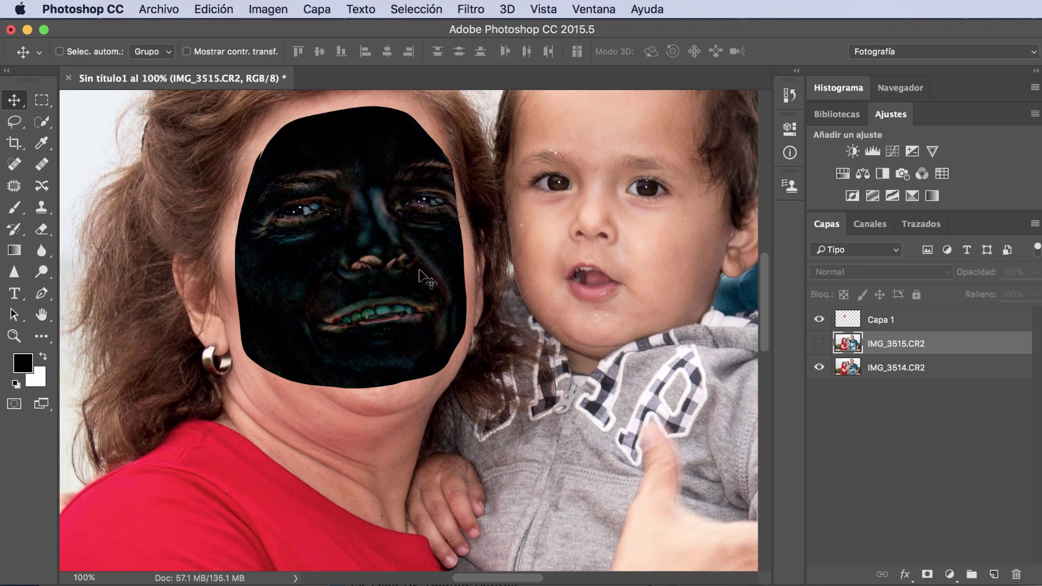
left_click(910, 320)
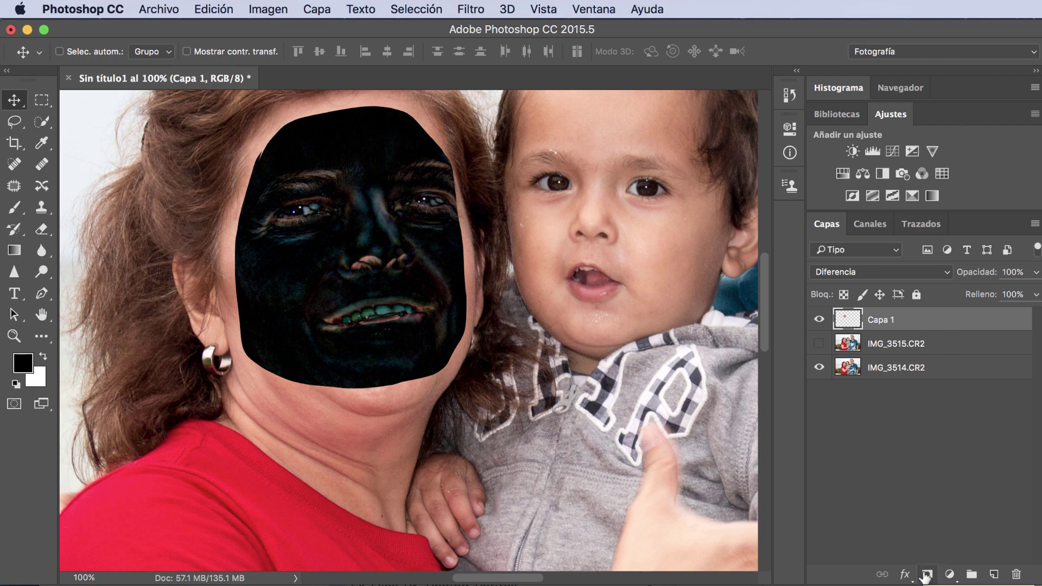
Step: Give Capa 1 an inverted black mask and set up a 146 px, 0% hardness brush painting black
left_click(926, 576)
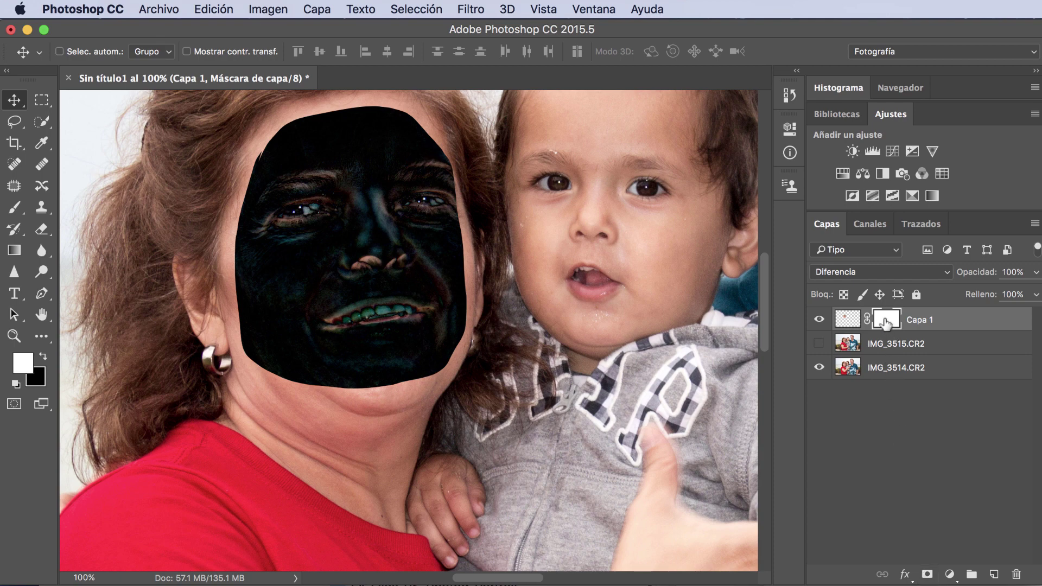
key("ctrl+i")
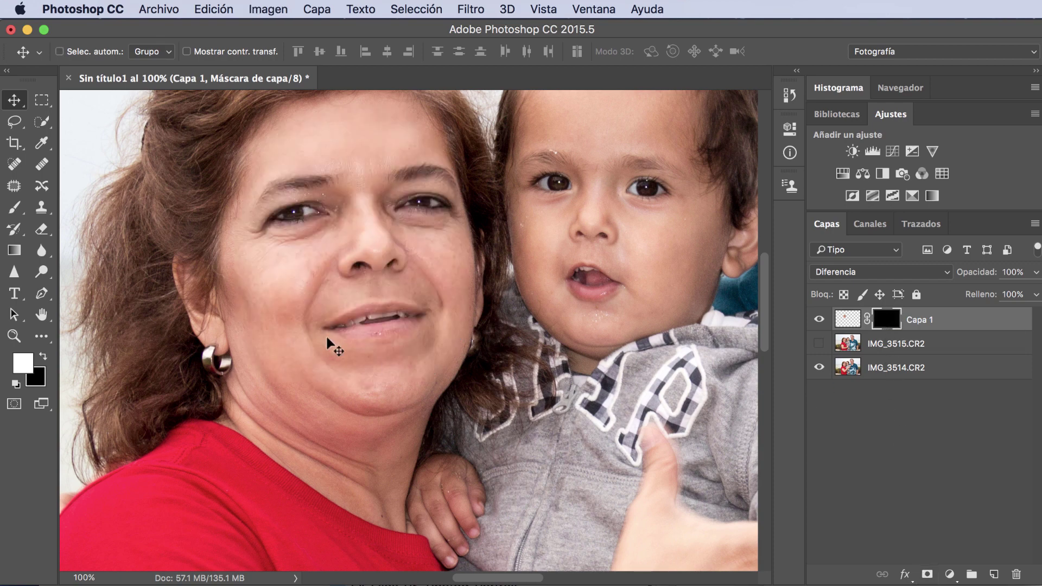
left_click(15, 209)
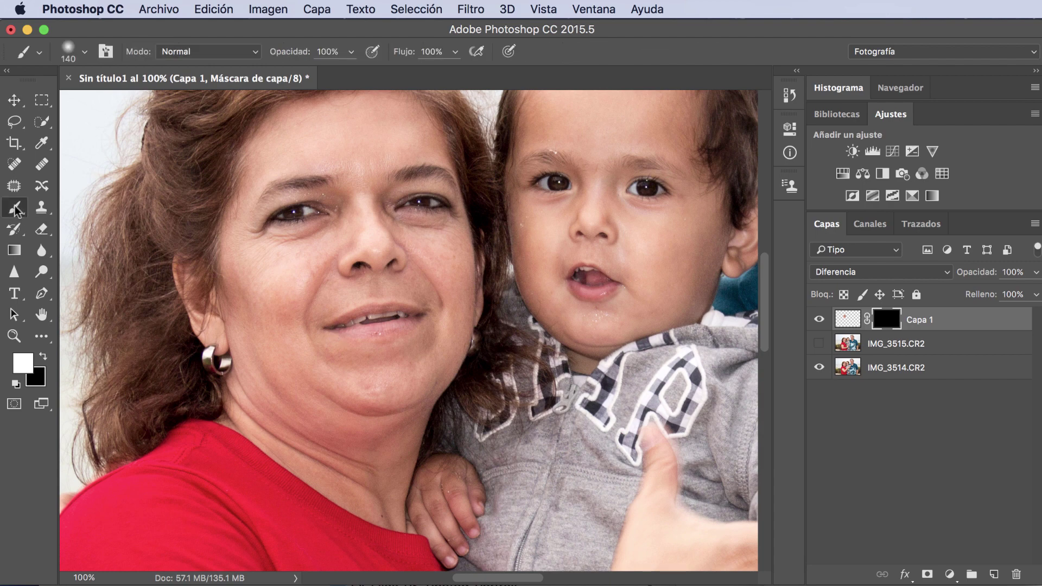
left_click(85, 52)
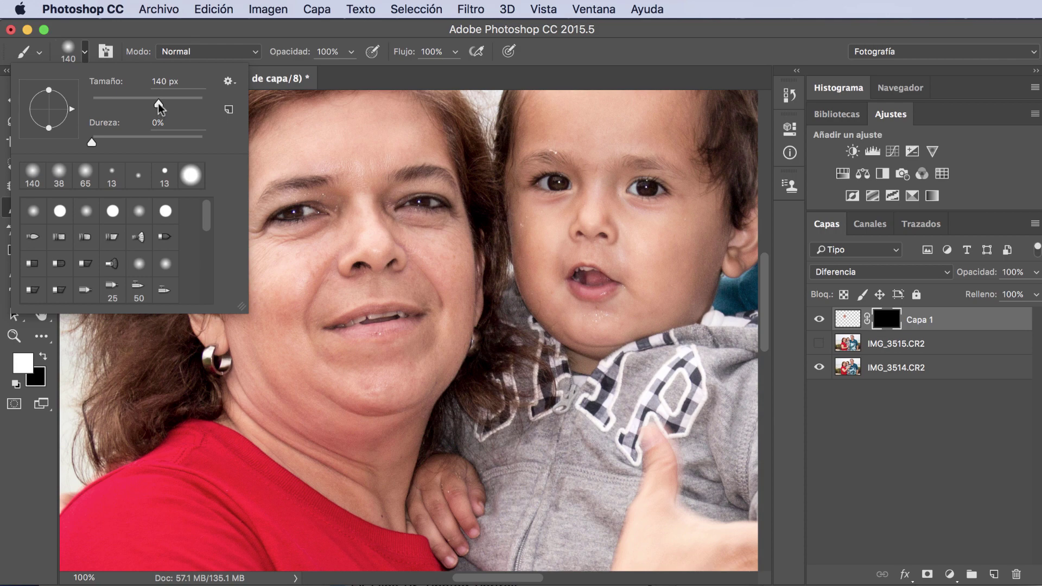
left_click_drag(159, 107, 161, 107)
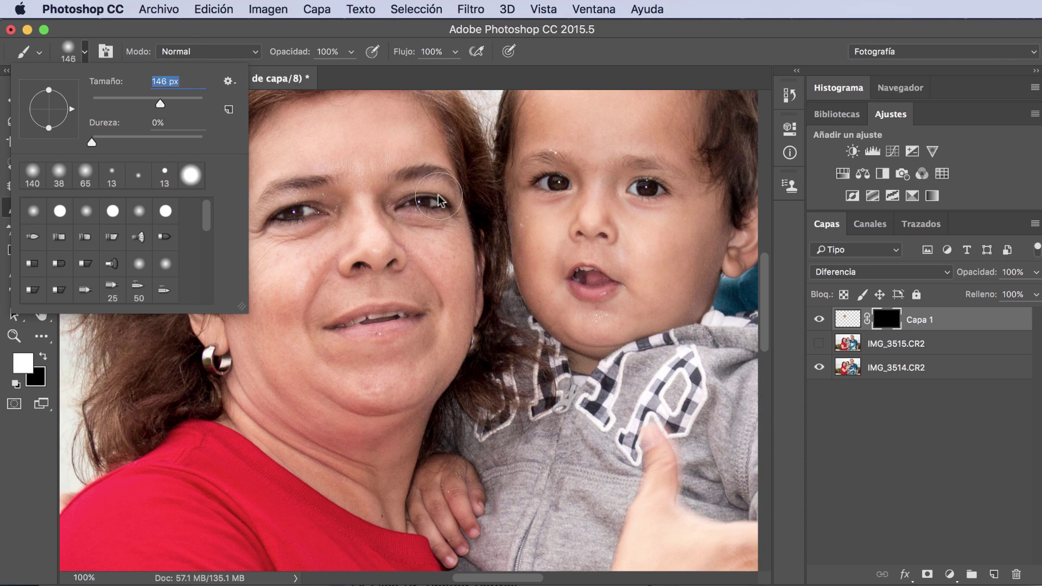
left_click(880, 440)
key("x")
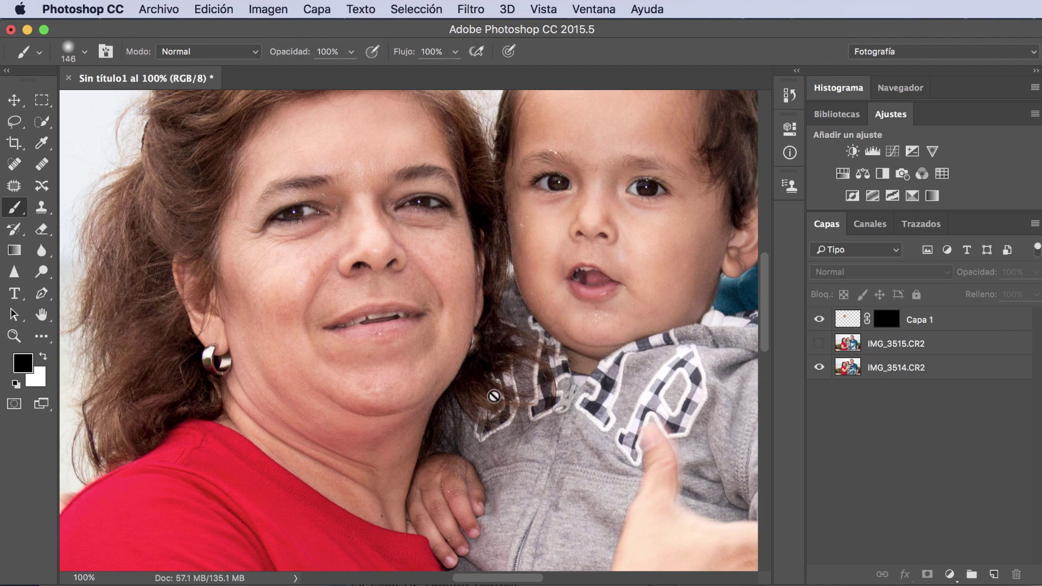
Step: Set the foreground colour to almost-white #fef8f8 and target Capa 1's layer mask
left_click(44, 358)
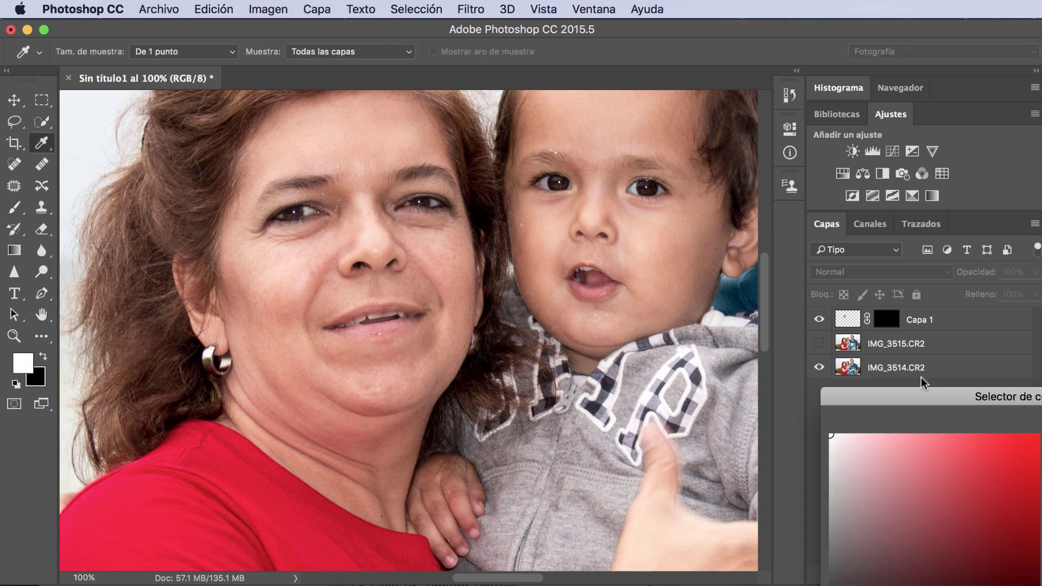
left_click_drag(943, 392, 782, 124)
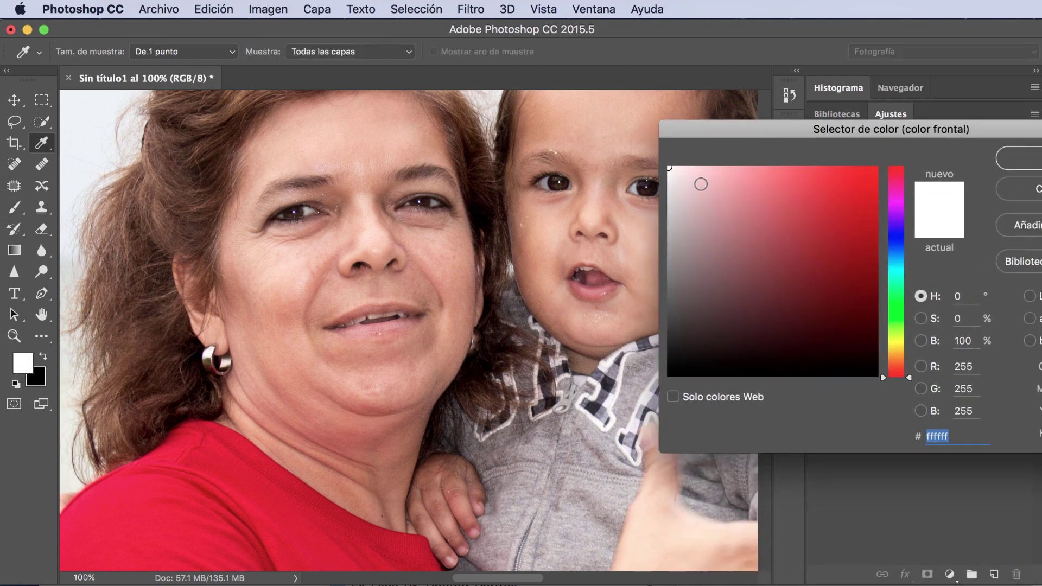
left_click(672, 169)
left_click_drag(866, 135, 791, 129)
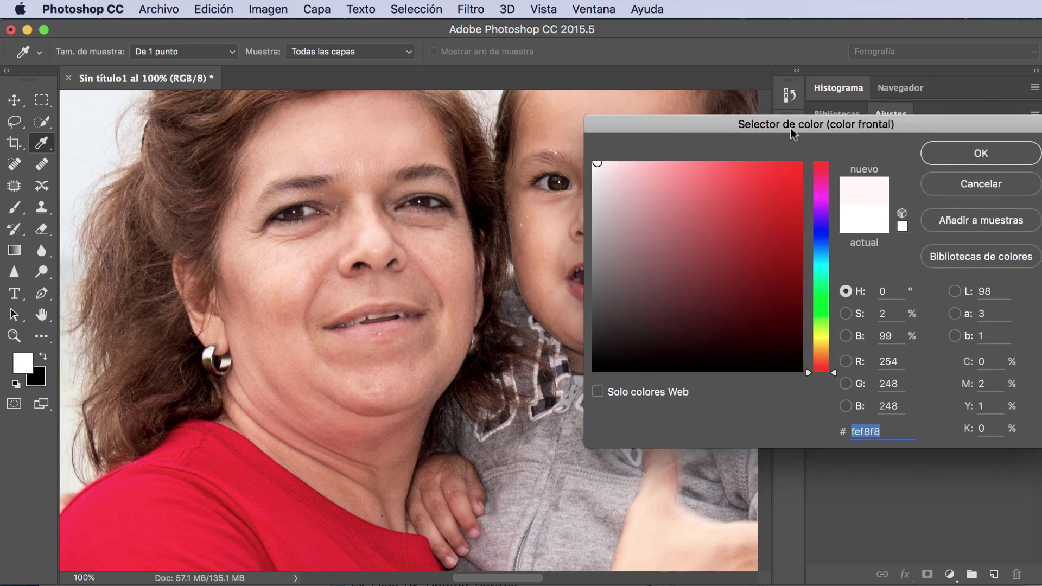
left_click(982, 153)
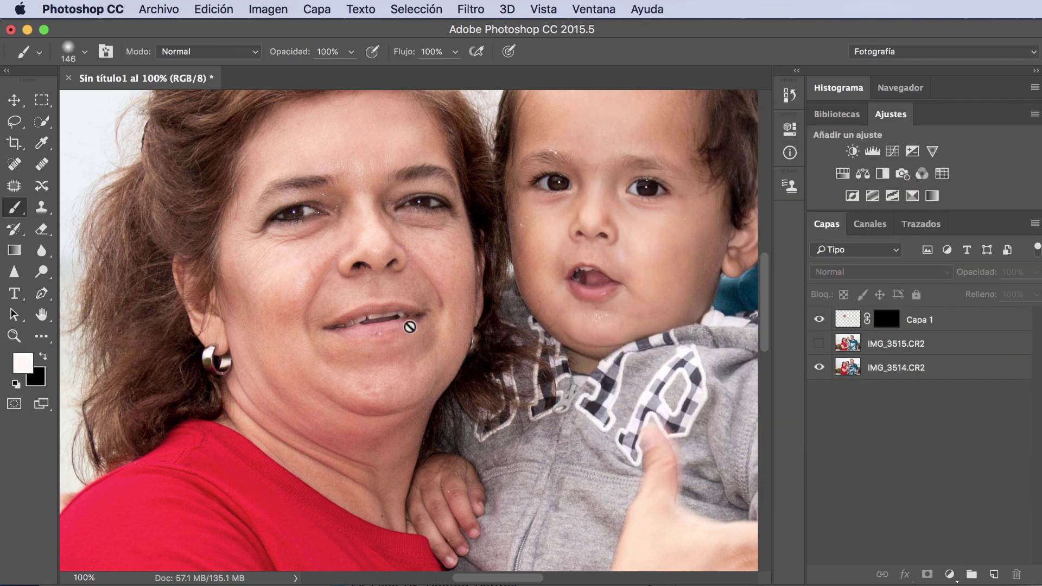
left_click(890, 320)
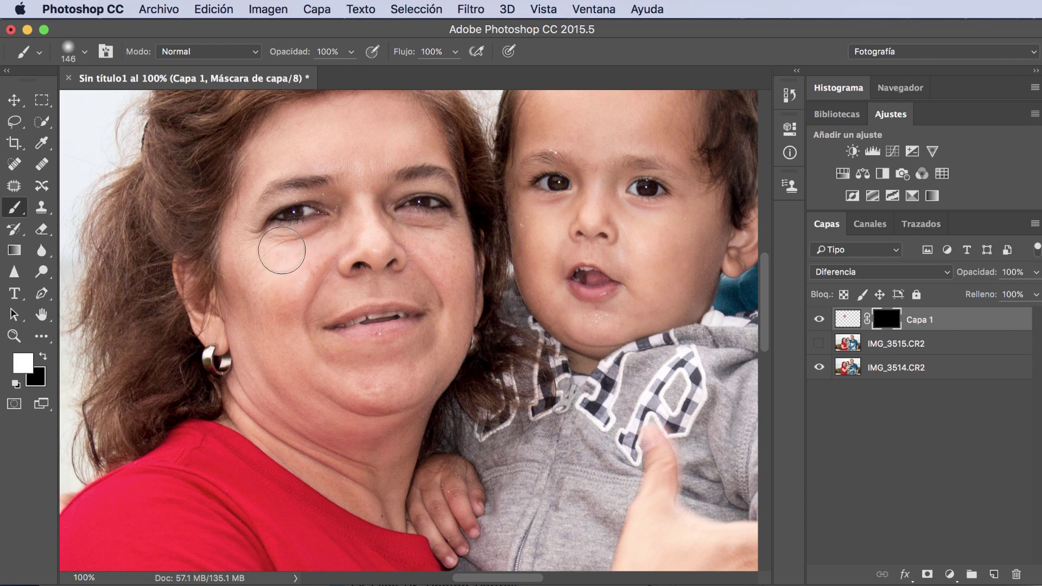
Step: Switch Capa 1 from Diferencia to Normal and paint white on its mask over the mouth
left_click(855, 271)
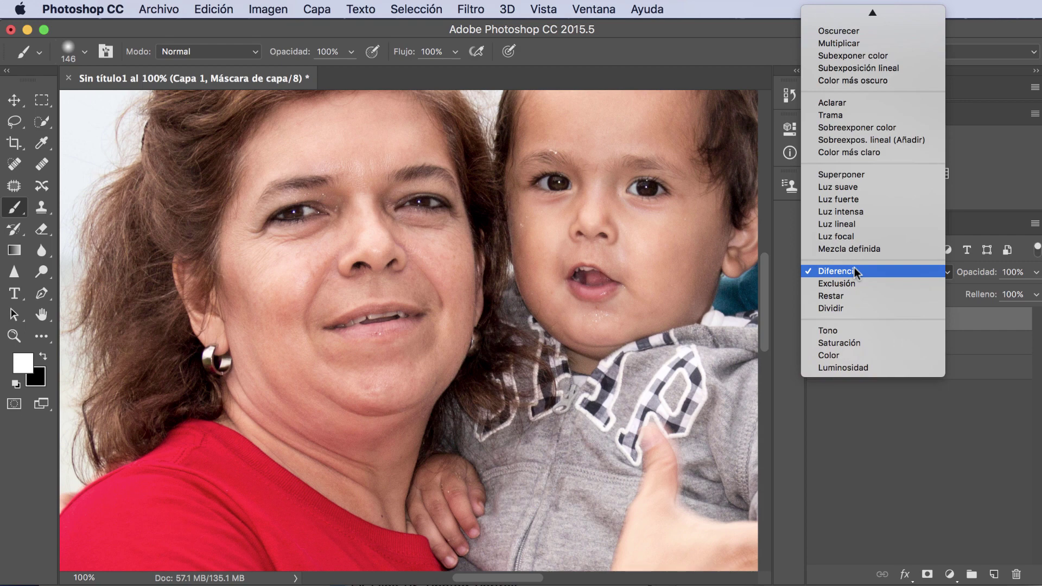
left_click(842, 15)
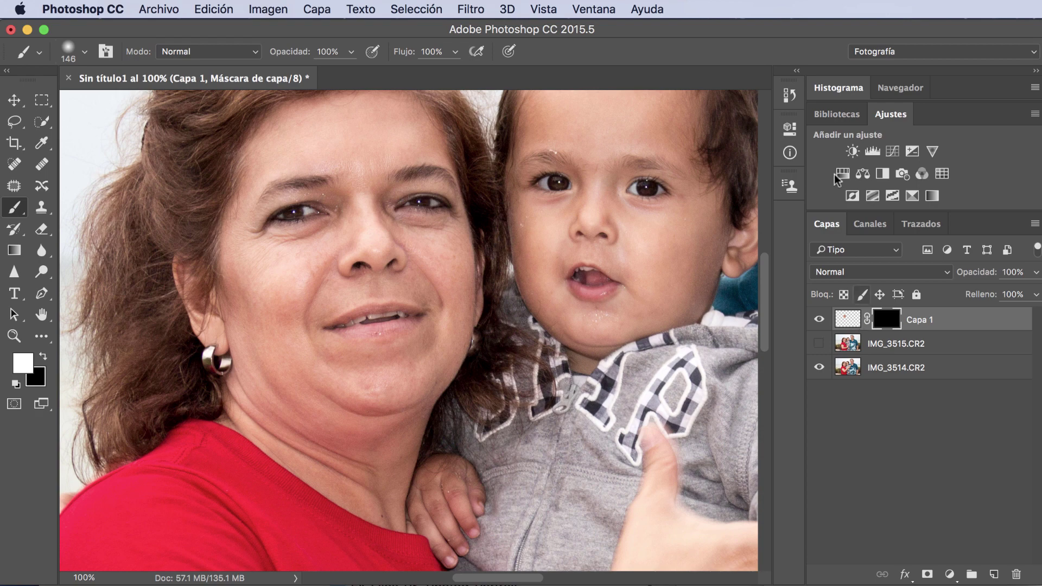
left_click(863, 295)
mouse_move(284, 232)
left_mouse_down()
mouse_move(325, 239)
mouse_move(279, 204)
mouse_move(345, 228)
mouse_move(395, 209)
mouse_move(399, 228)
mouse_move(425, 181)
mouse_move(407, 226)
mouse_move(383, 220)
mouse_move(358, 242)
mouse_move(414, 239)
mouse_move(337, 239)
mouse_move(373, 298)
mouse_move(362, 267)
mouse_move(348, 320)
mouse_move(336, 294)
mouse_move(395, 345)
mouse_move(427, 299)
mouse_move(397, 339)
mouse_move(430, 345)
mouse_move(303, 314)
mouse_move(284, 209)
mouse_move(323, 198)
mouse_move(429, 217)
mouse_move(415, 326)
mouse_move(418, 291)
mouse_move(398, 284)
mouse_move(399, 294)
mouse_move(372, 221)
mouse_move(385, 251)
left_mouse_up()
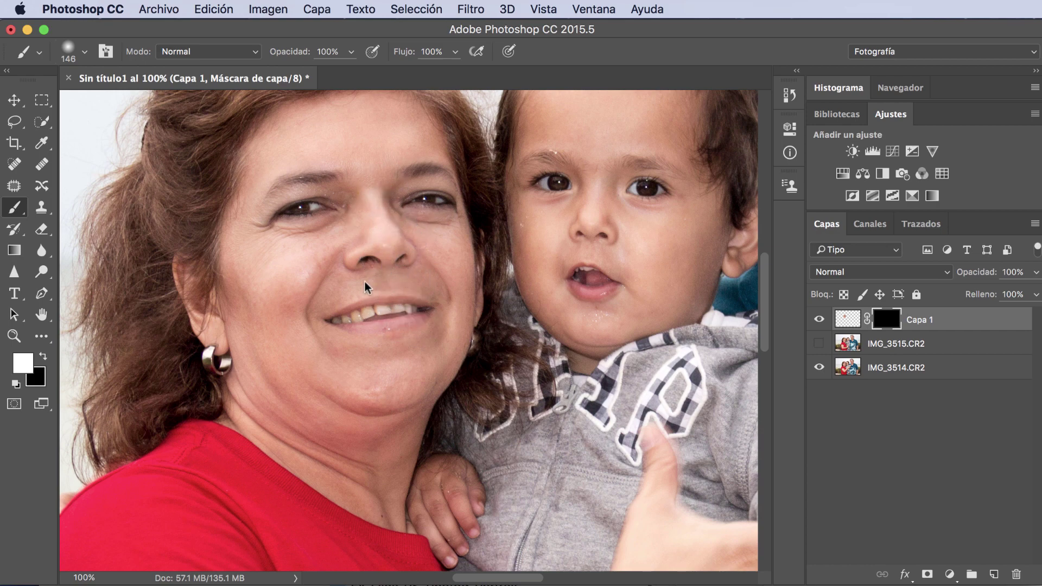
Step: Use Diferencia blending to nudge Capa 1 into alignment with the face beneath
left_click(16, 107)
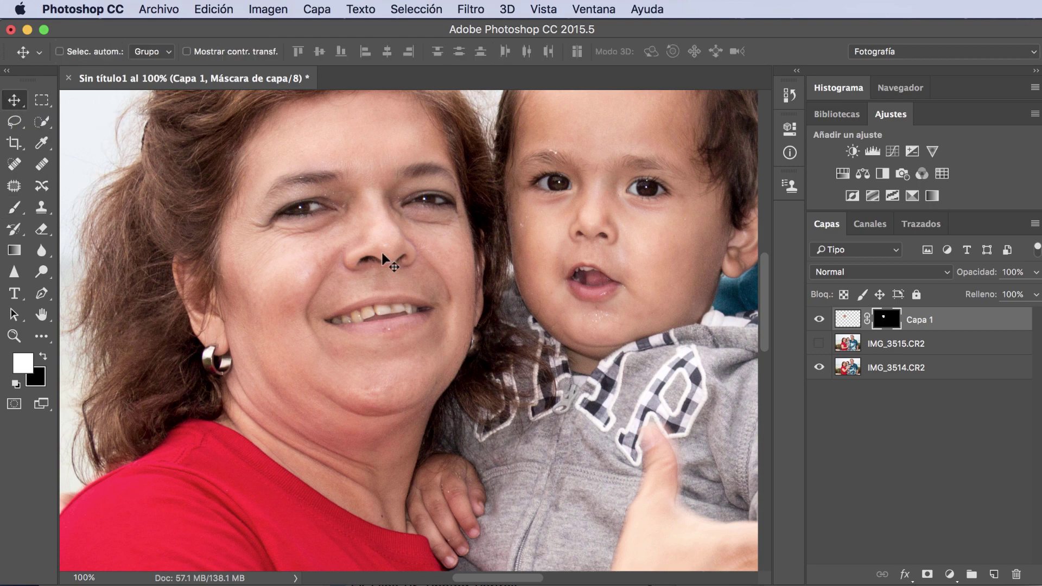
mouse_move(382, 253)
left_mouse_down()
mouse_move(368, 272)
mouse_move(382, 262)
left_mouse_up()
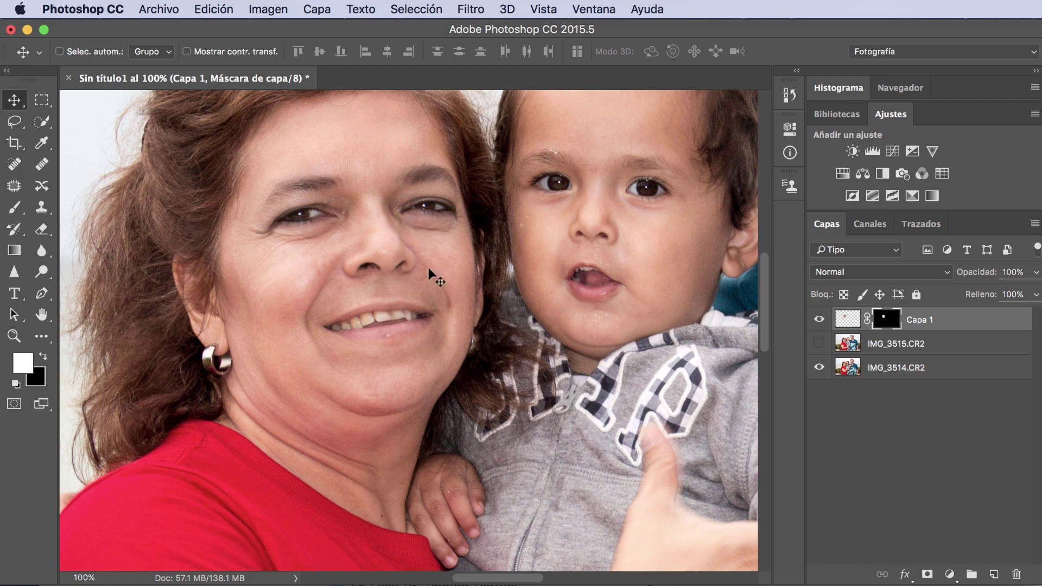
left_click(862, 272)
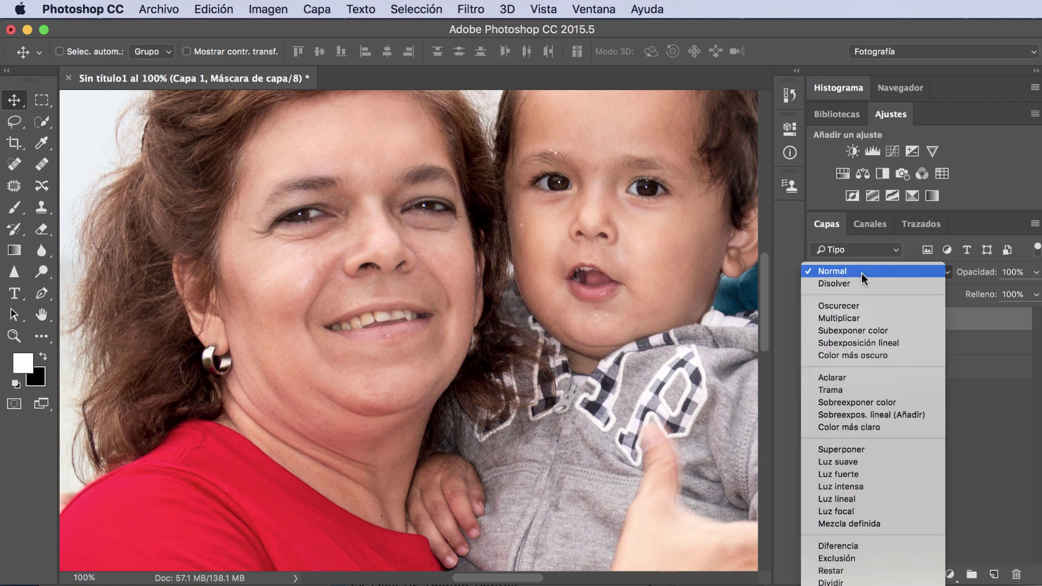
left_click(860, 545)
mouse_move(409, 271)
left_mouse_down()
mouse_move(410, 281)
mouse_move(406, 272)
left_mouse_up()
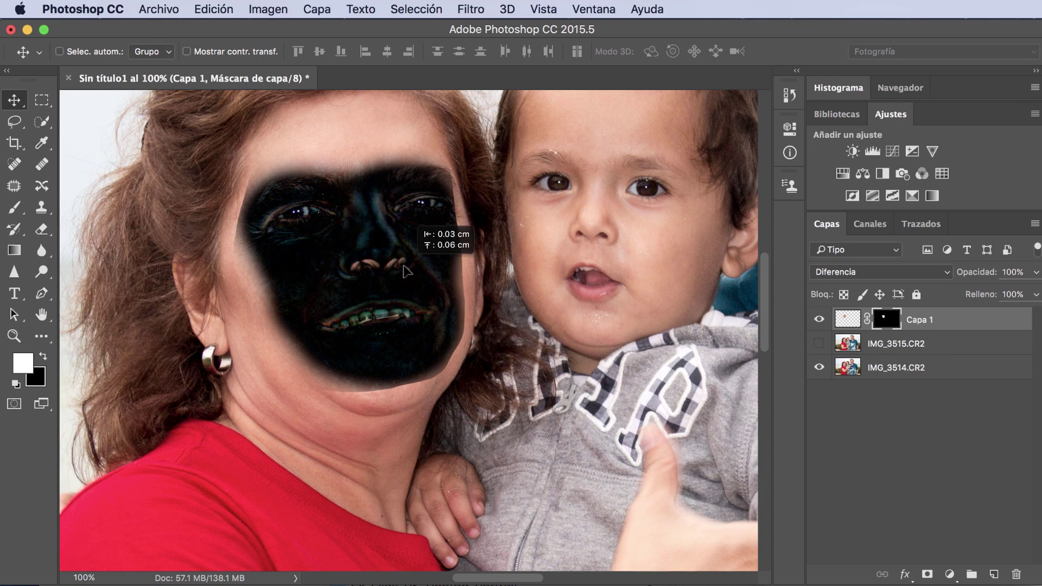
left_click_drag(405, 272, 406, 272)
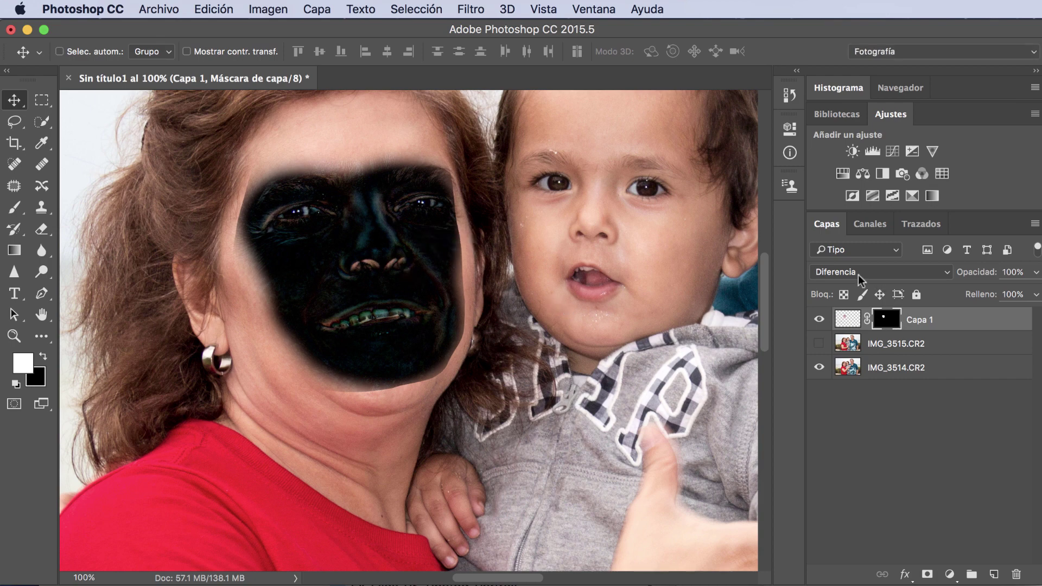
Step: Return Capa 1 to Normal blending and toggle its visibility to compare the smile
left_click(861, 272)
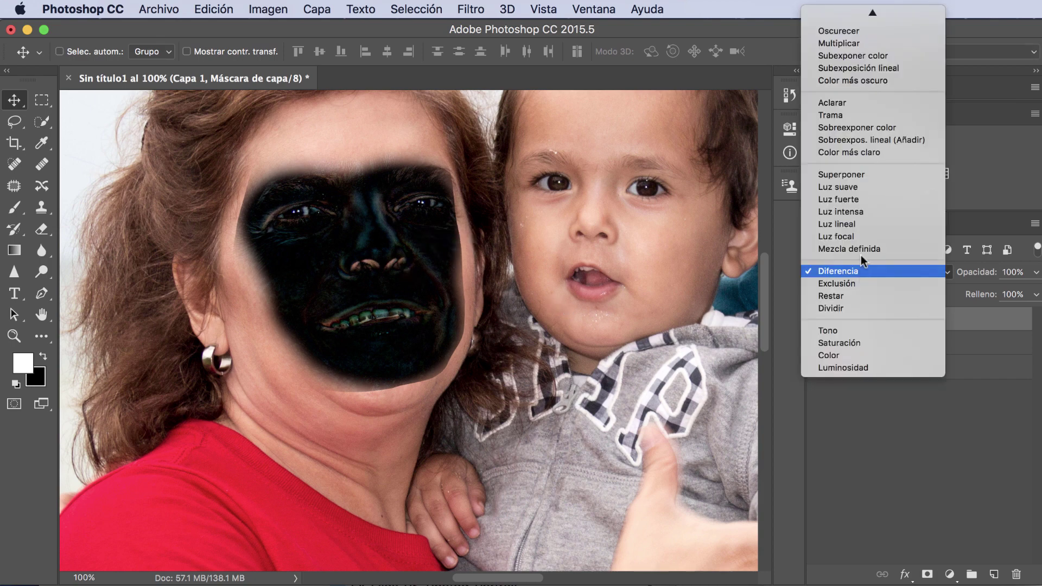
left_click(858, 13)
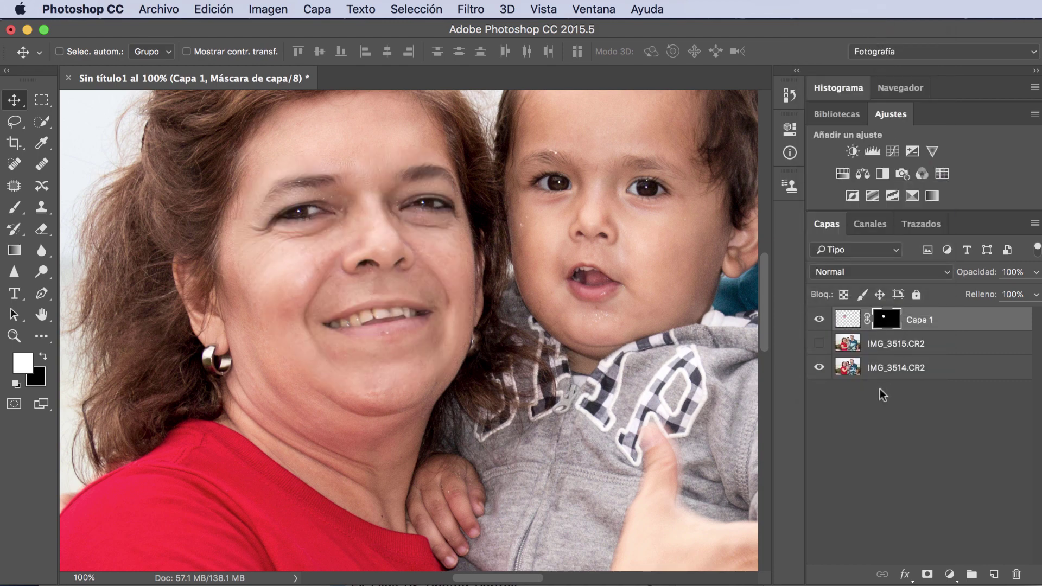
left_click(820, 322)
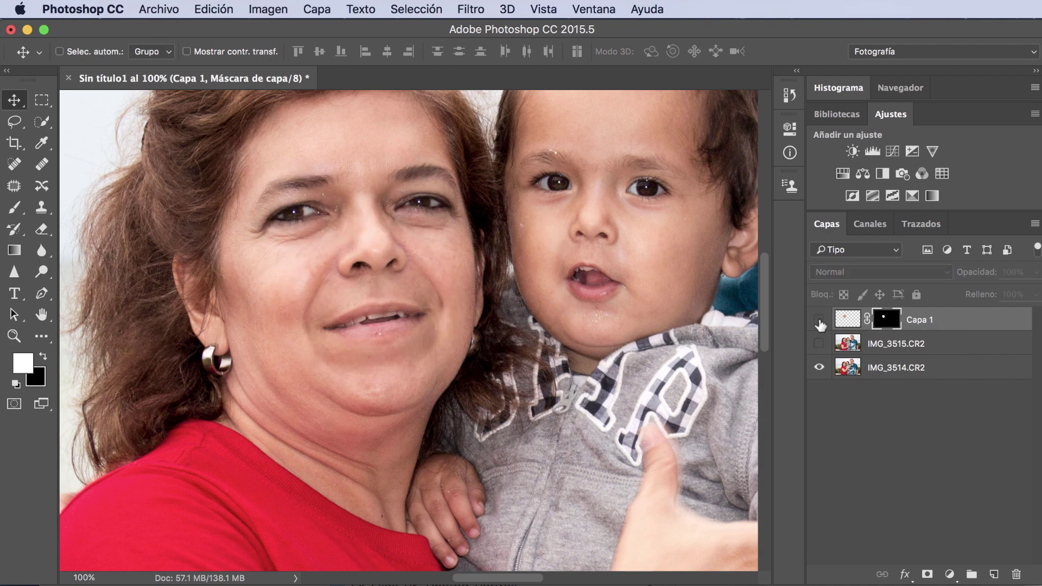
left_click(820, 321)
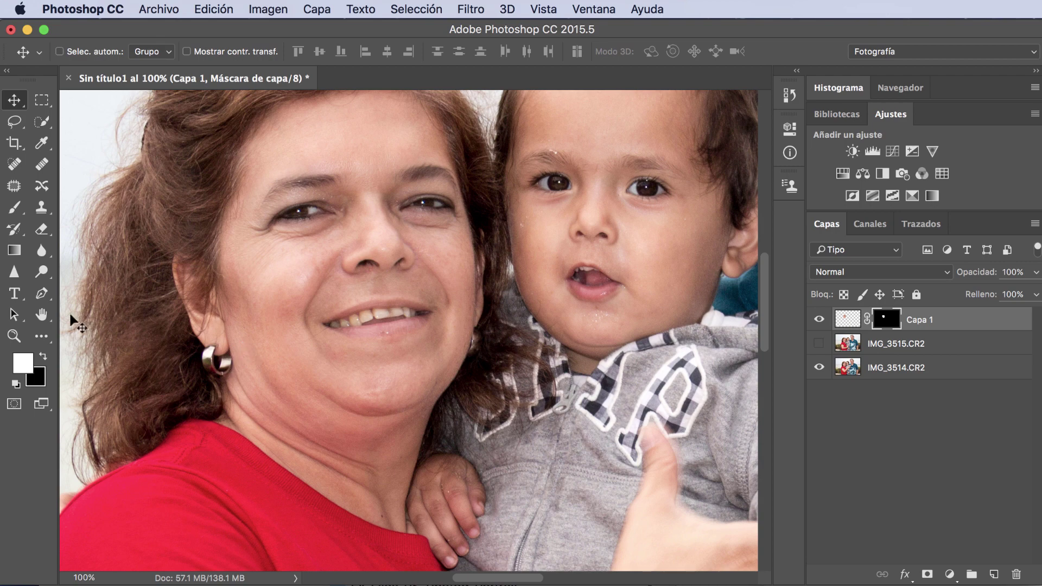
Step: Fit the whole photo on screen, toggle Capa 1 off and on, then open a new Chrome window
double_click(42, 312)
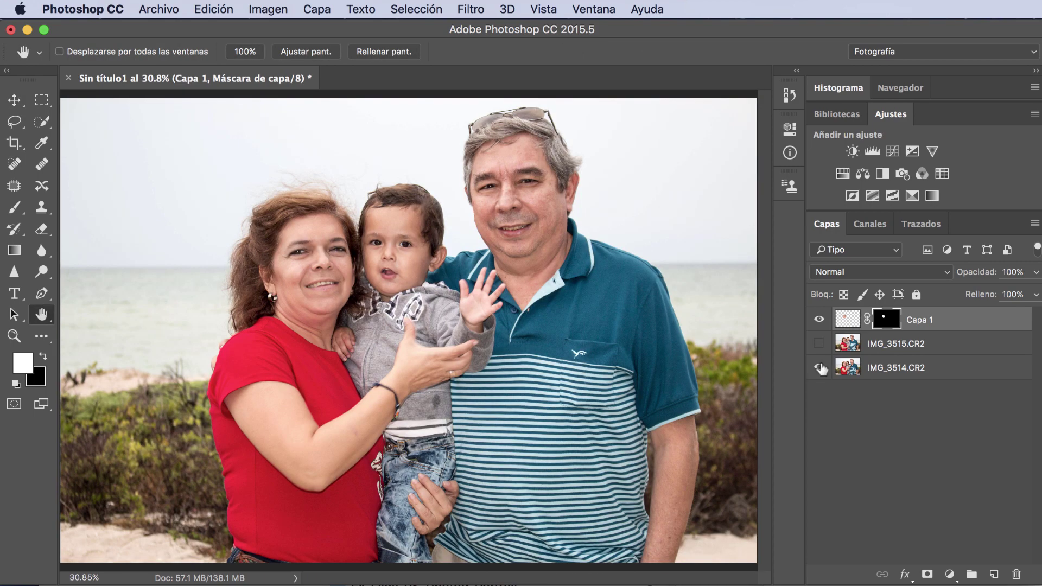
left_click(819, 321)
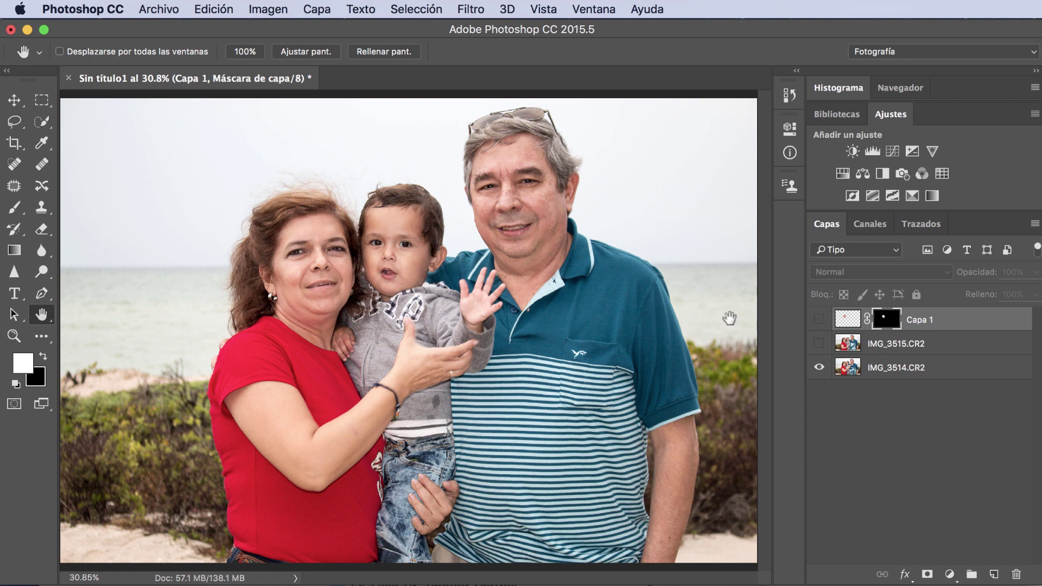
right_click(818, 324)
left_click(819, 324)
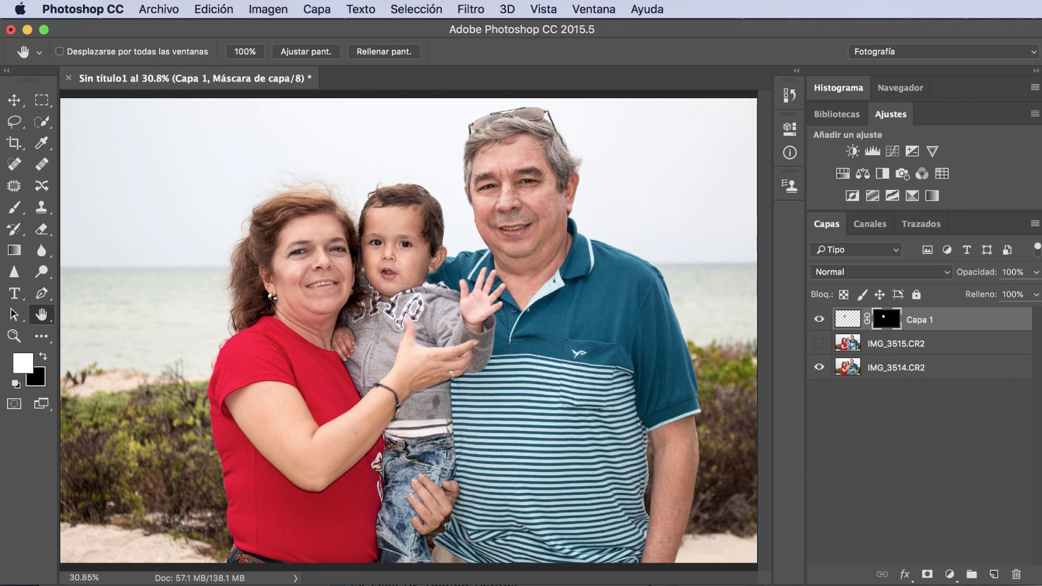
key("super+Tab")
key("super+n")
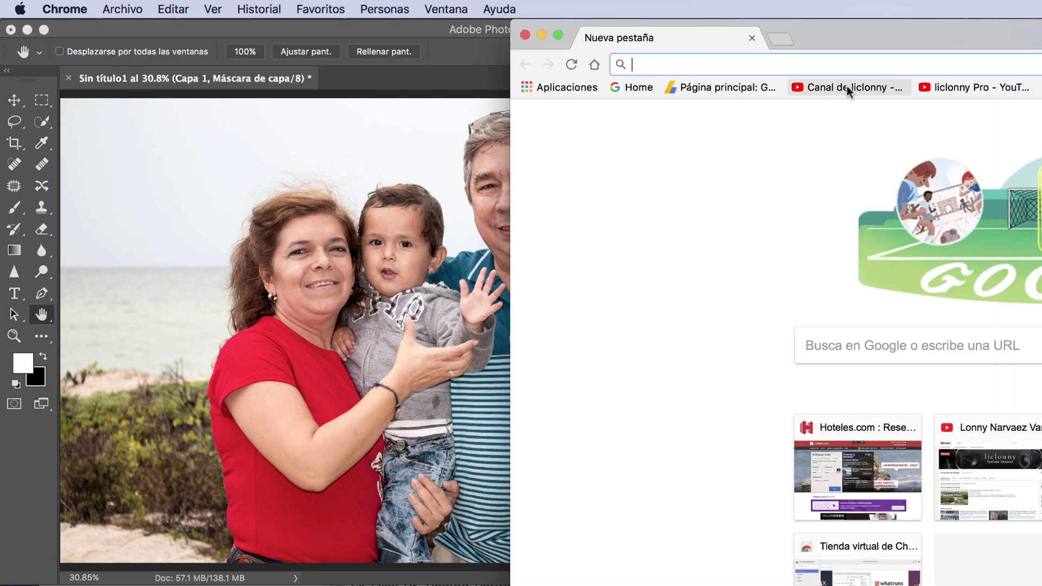
Step: Open the YouTube channel page and browse its online course store
left_click(847, 86)
left_click_drag(868, 39, 349, 23)
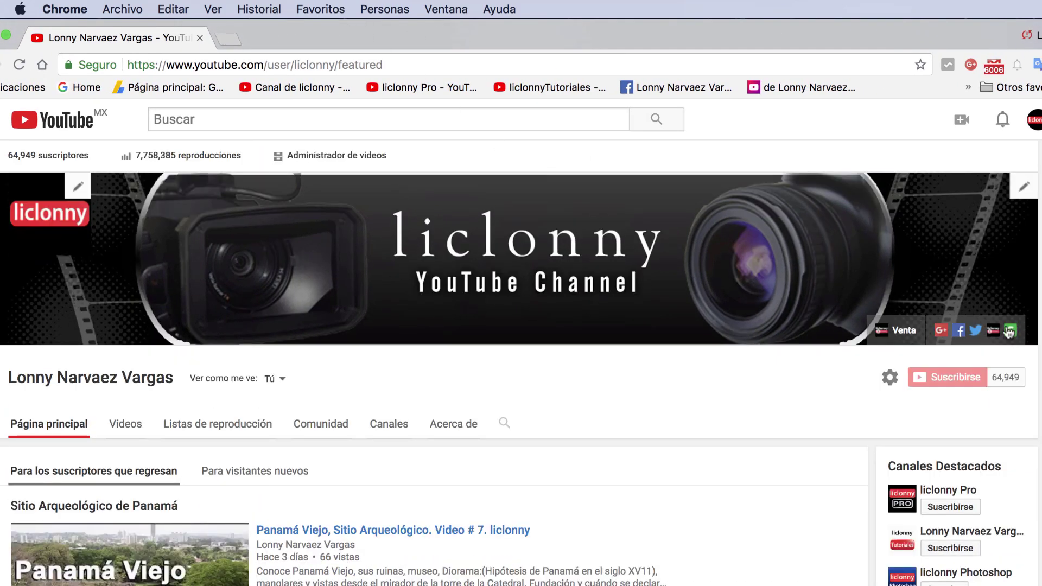
left_click(1011, 331)
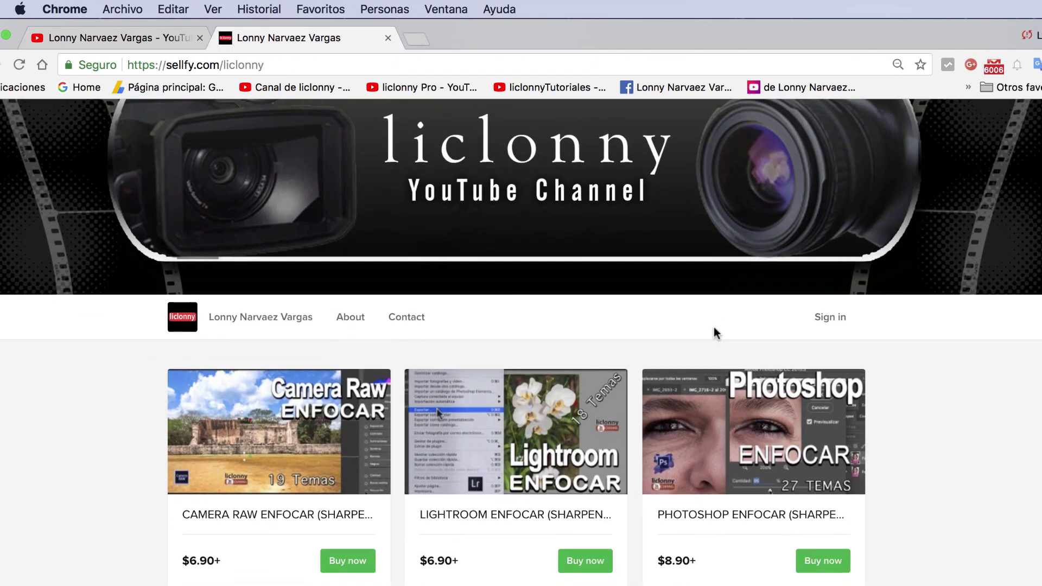
scroll(714, 328, "down", 1)
scroll(715, 327, "down", 3)
scroll(715, 328, "down", 2)
scroll(715, 328, "down", 3)
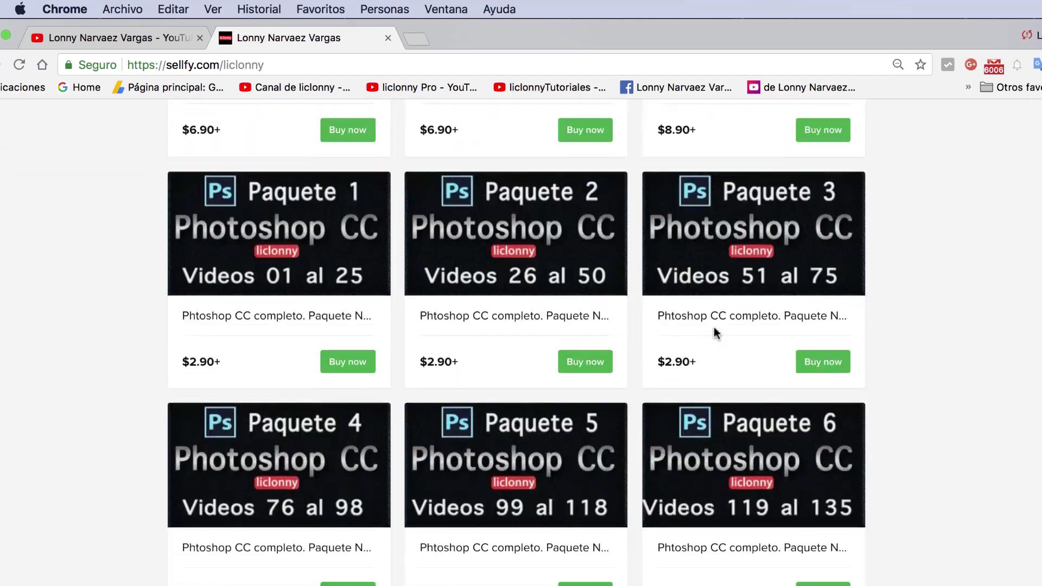
scroll(715, 331, "down", 4)
scroll(714, 332, "down", 4)
scroll(714, 332, "down", 4)
scroll(714, 331, "down", 4)
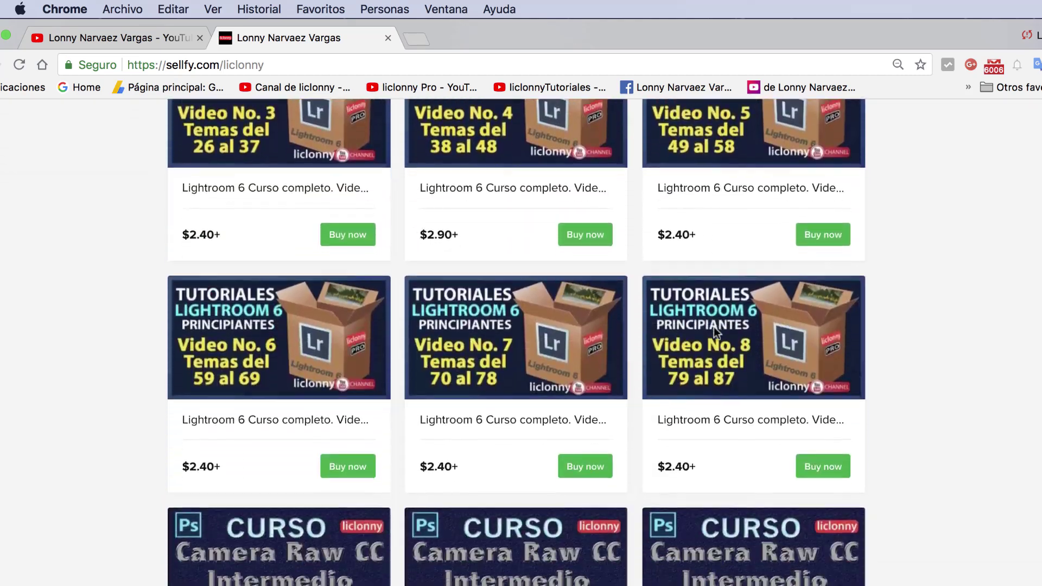
scroll(714, 331, "down", 3)
scroll(714, 331, "up", 15)
scroll(715, 331, "up", 10)
scroll(714, 332, "up", 2)
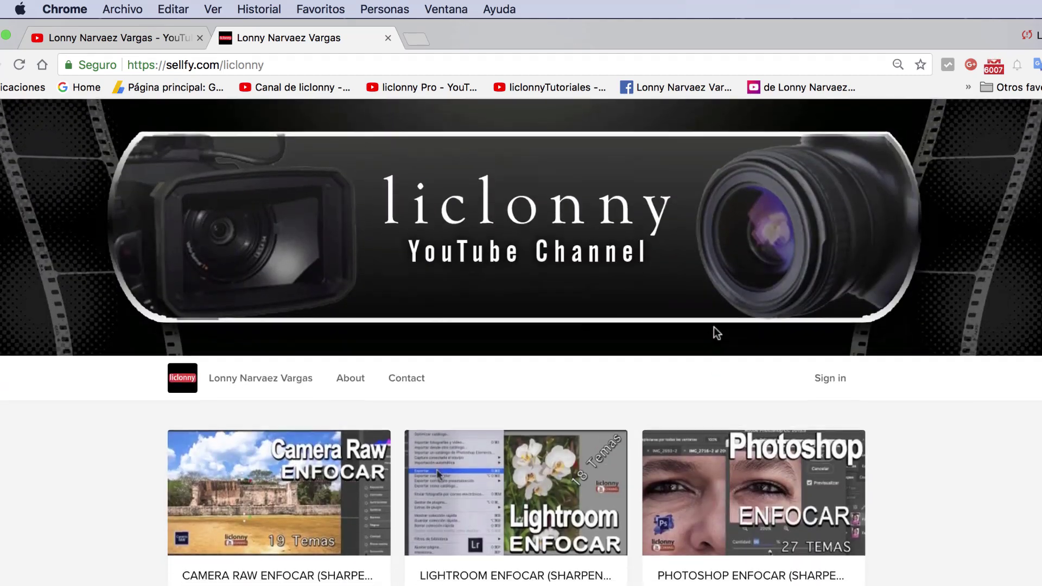
scroll(715, 333, "down", 5)
scroll(715, 333, "down", 1)
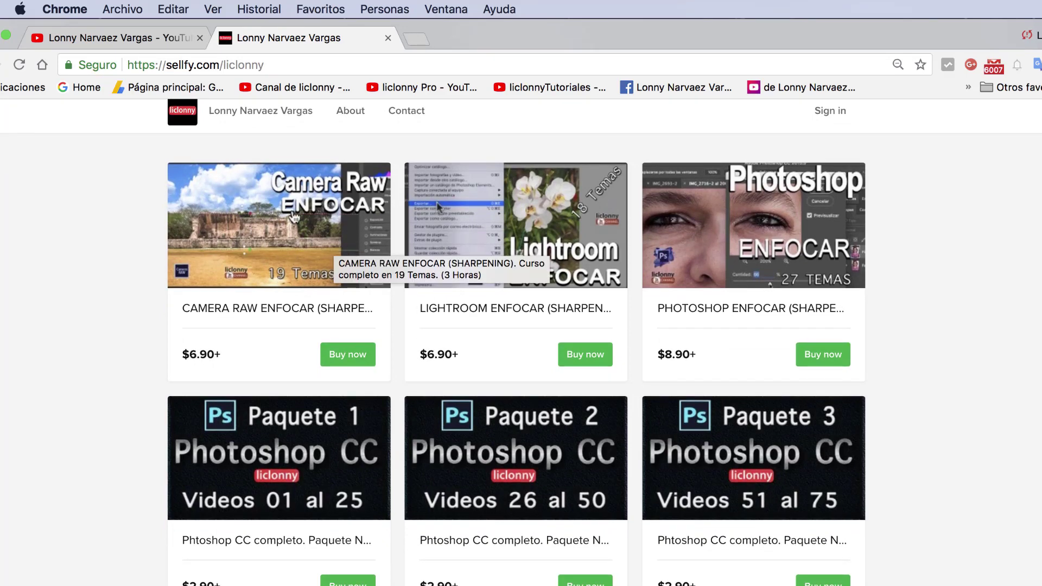
Step: View the Camera Raw Enfocar course page, then return to the channel tab
left_click(294, 217)
scroll(380, 304, "down", 1)
scroll(408, 327, "down", 4)
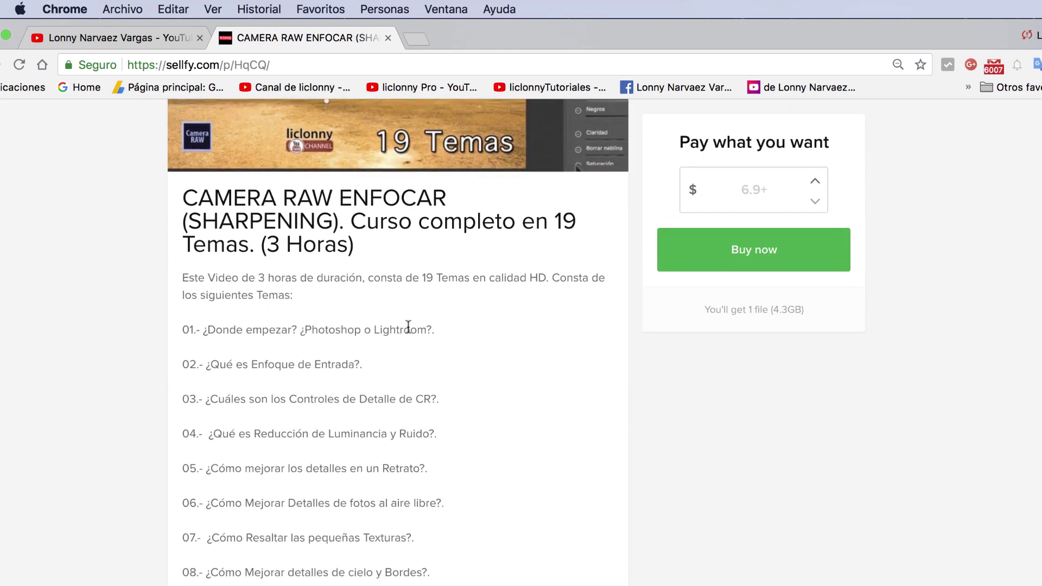
scroll(408, 327, "down", 3)
scroll(408, 327, "down", 3)
scroll(408, 327, "down", 2)
scroll(408, 329, "up", 4)
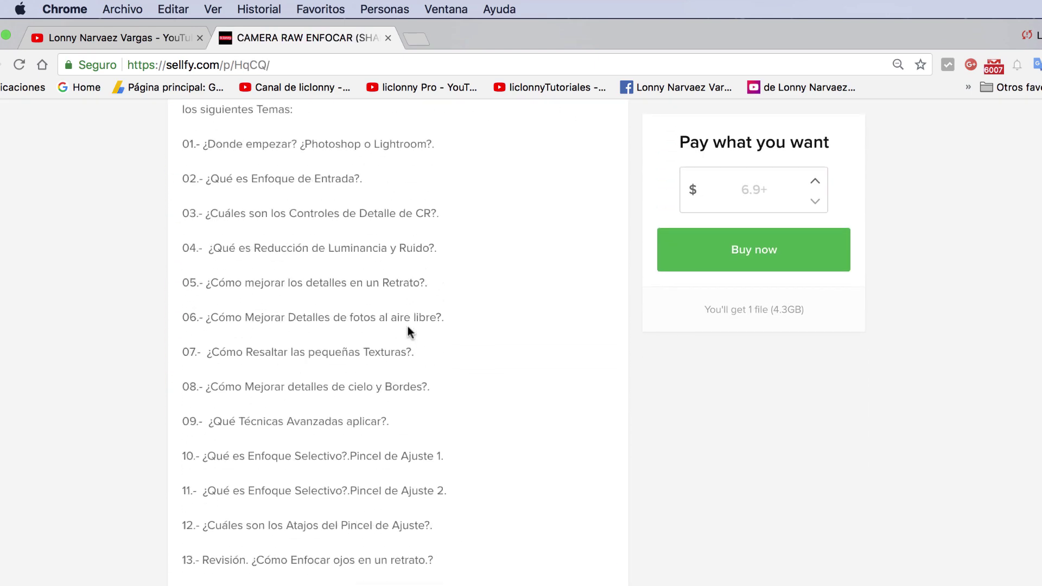
scroll(408, 328, "up", 5)
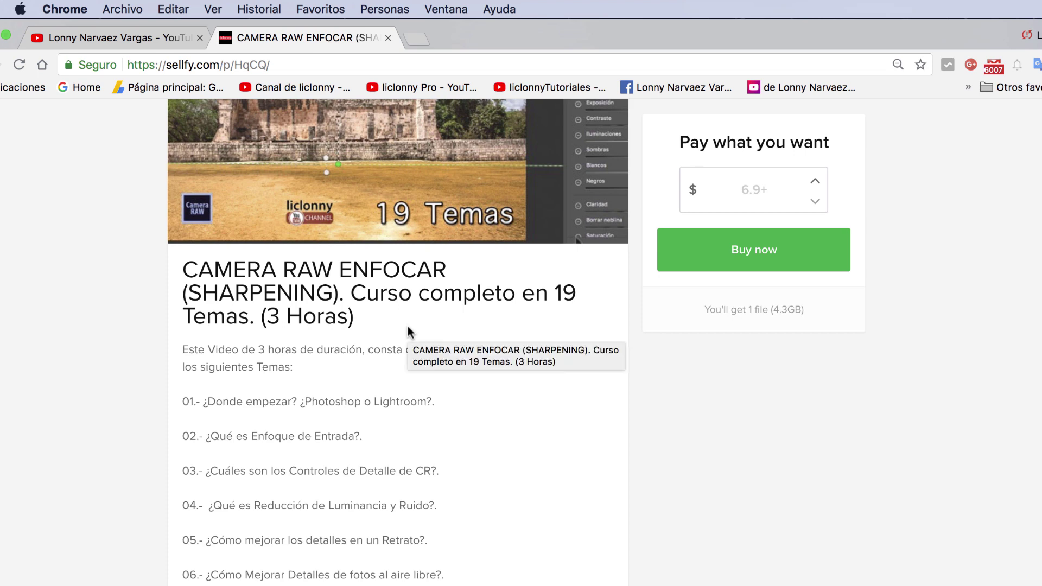
scroll(409, 327, "up", 3)
scroll(408, 327, "up", 1)
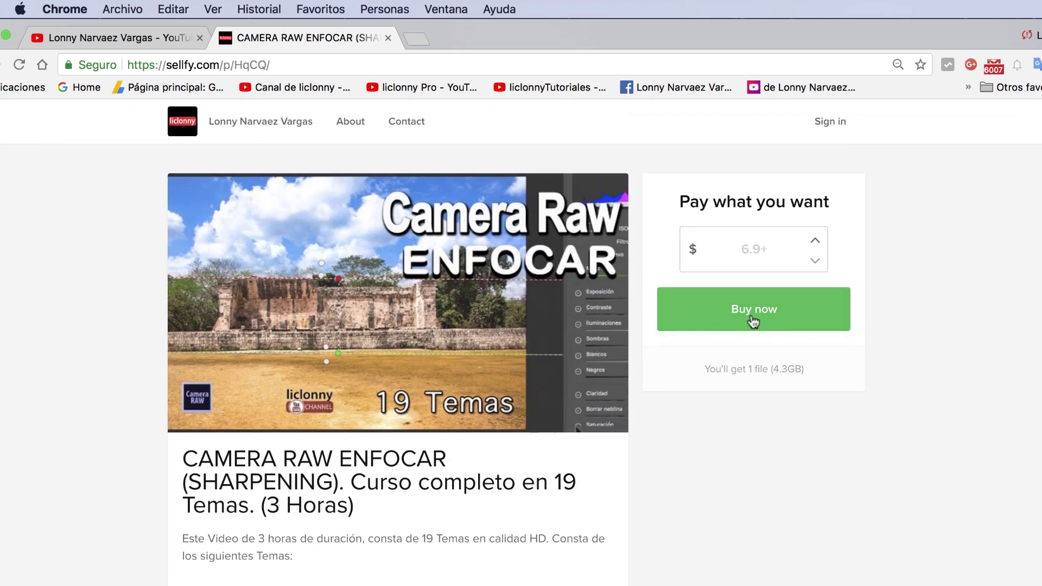
key("ctrl+shift+Tab")
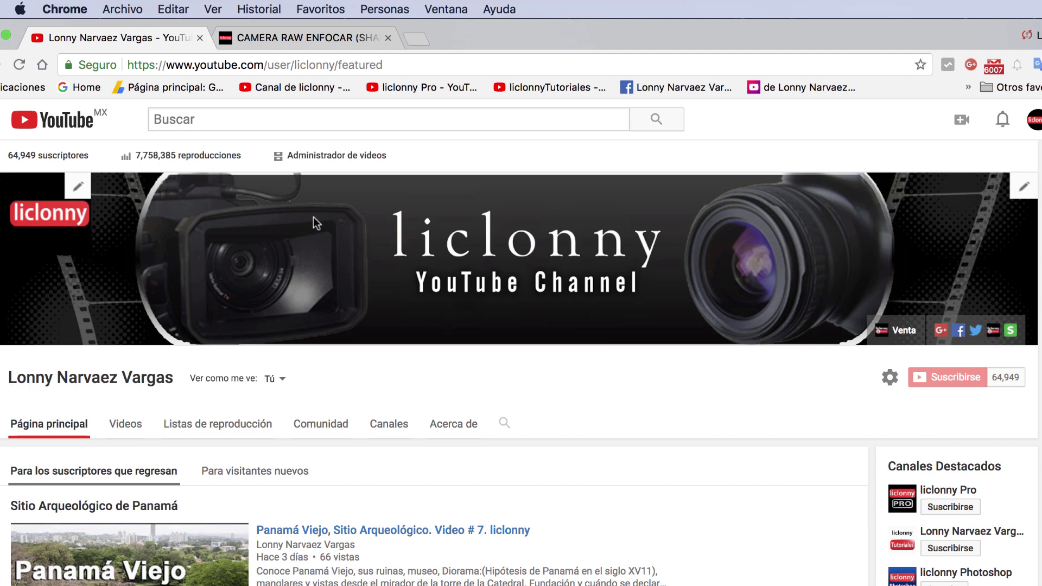
Step: Open the Venta Paquetes sales page and browse its Photoshop CC store listing
left_click(904, 331)
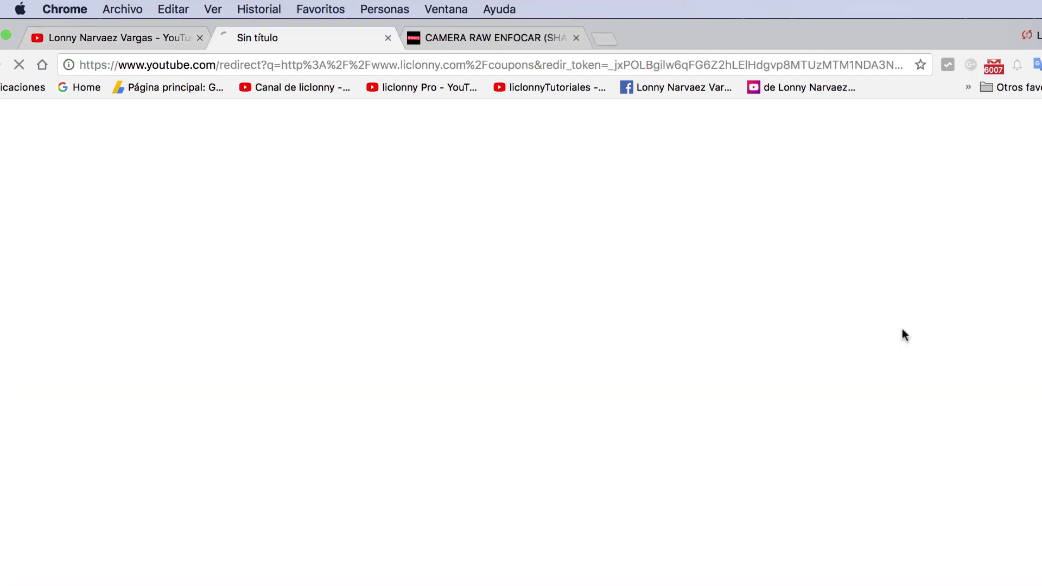
scroll(785, 343, "down", 1)
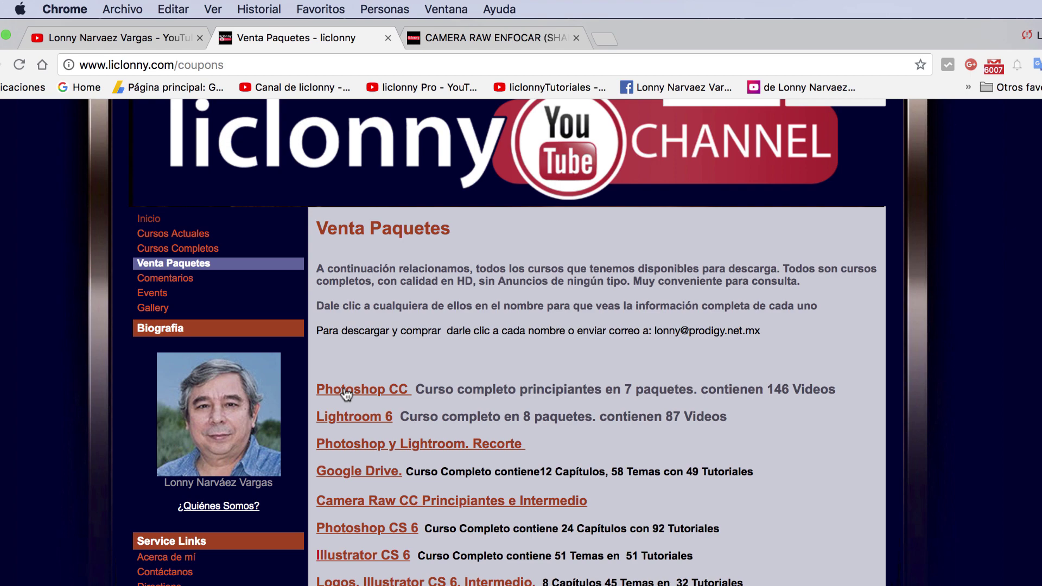
left_click(346, 390)
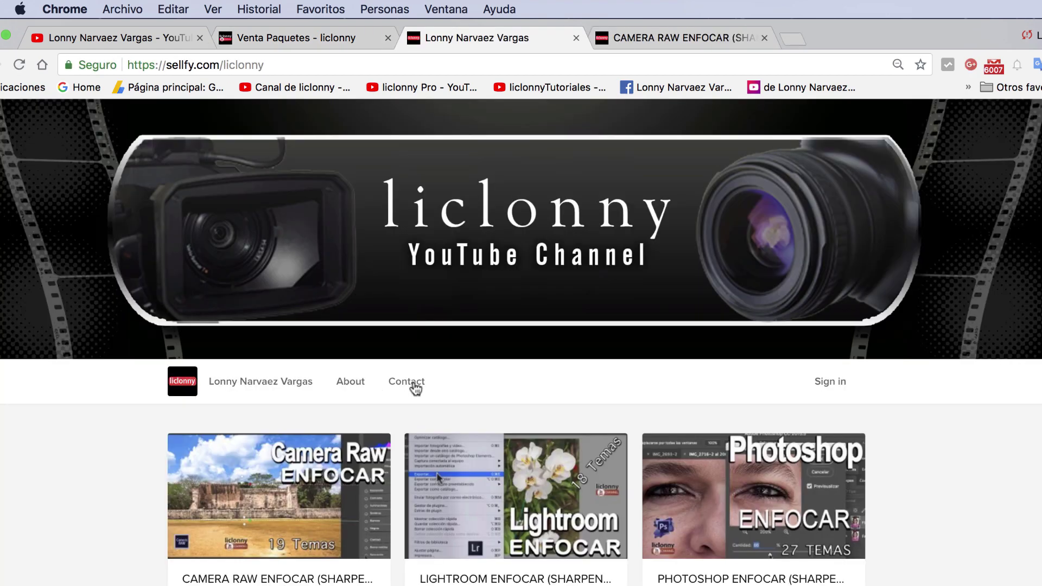
scroll(414, 386, "down", 3)
scroll(414, 387, "down", 4)
scroll(414, 386, "down", 4)
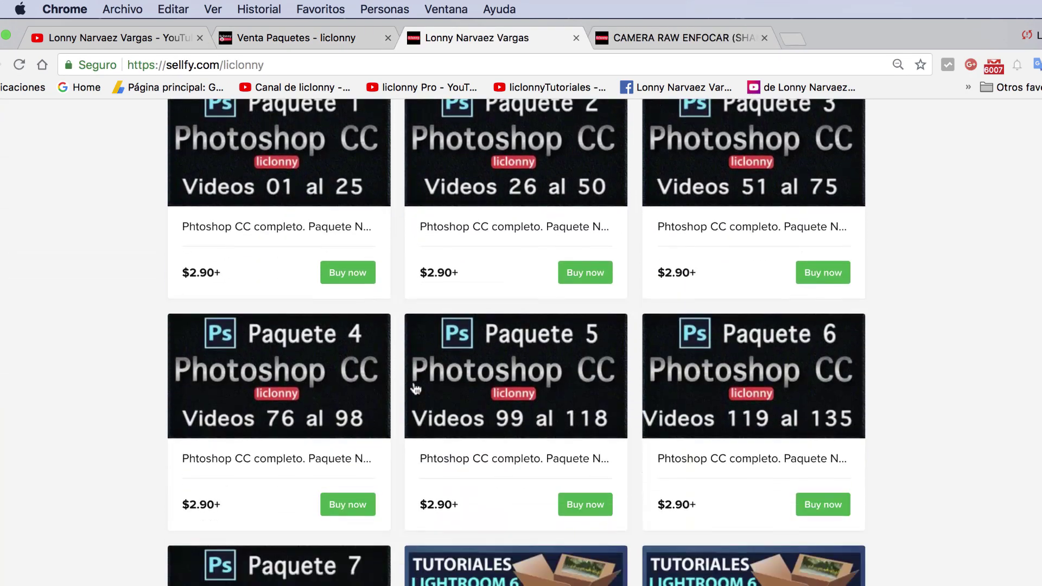
scroll(414, 386, "down", 3)
scroll(414, 386, "up", 3)
scroll(415, 386, "up", 5)
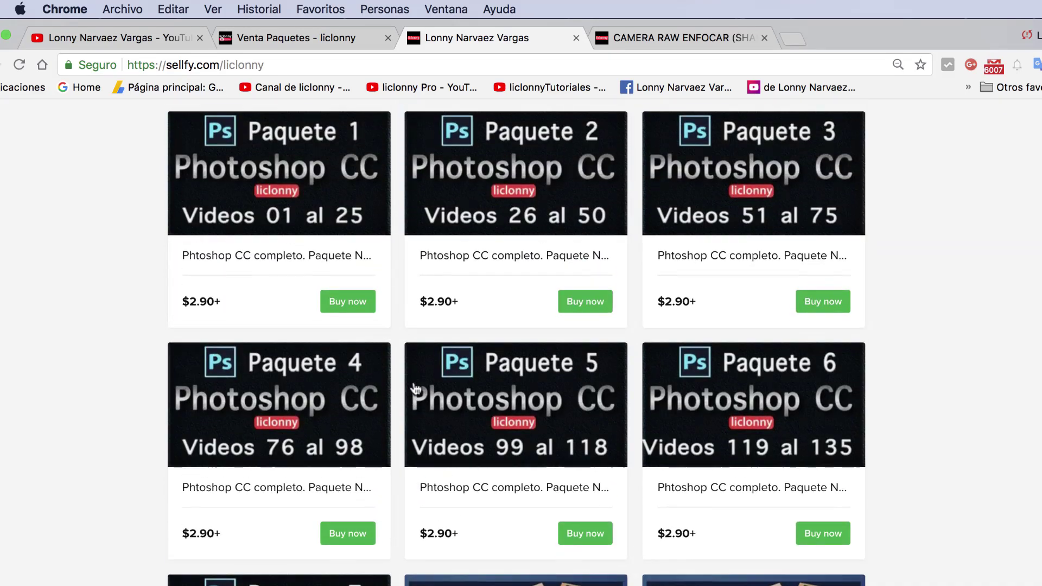
scroll(414, 387, "up", 2)
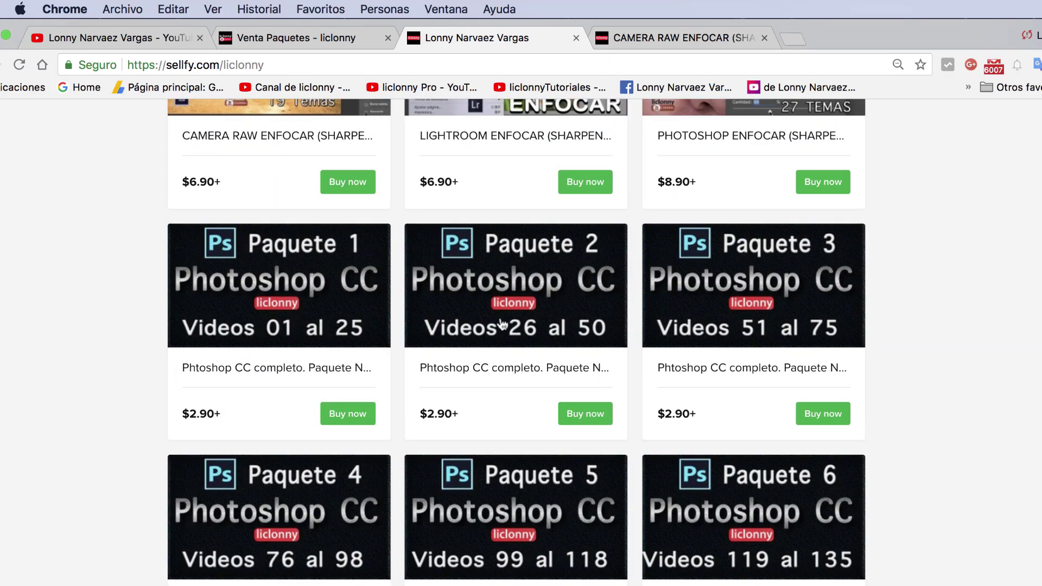
scroll(760, 540, "down", 3)
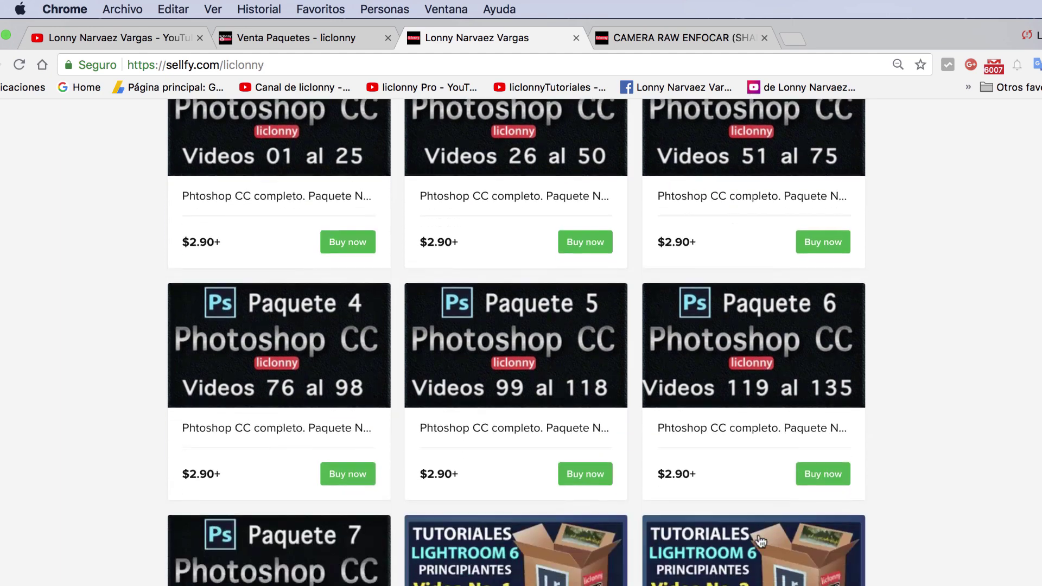
scroll(489, 516, "down", 2)
scroll(272, 508, "up", 1)
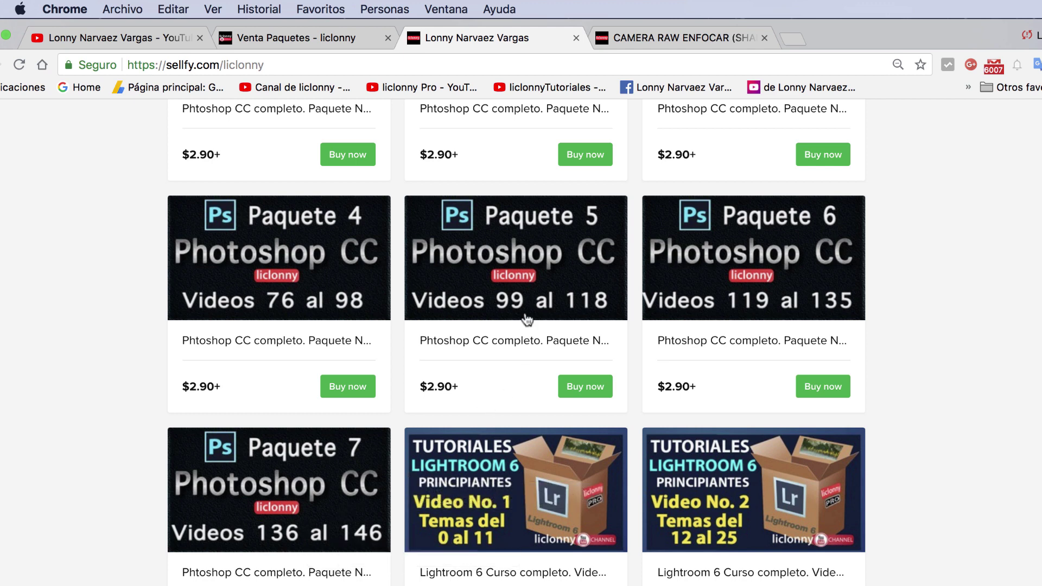
Step: View the Photoshop CC Paquete 5 product page covering videos 99 to 118
left_click(498, 298)
scroll(473, 446, "down", 3)
scroll(473, 446, "down", 5)
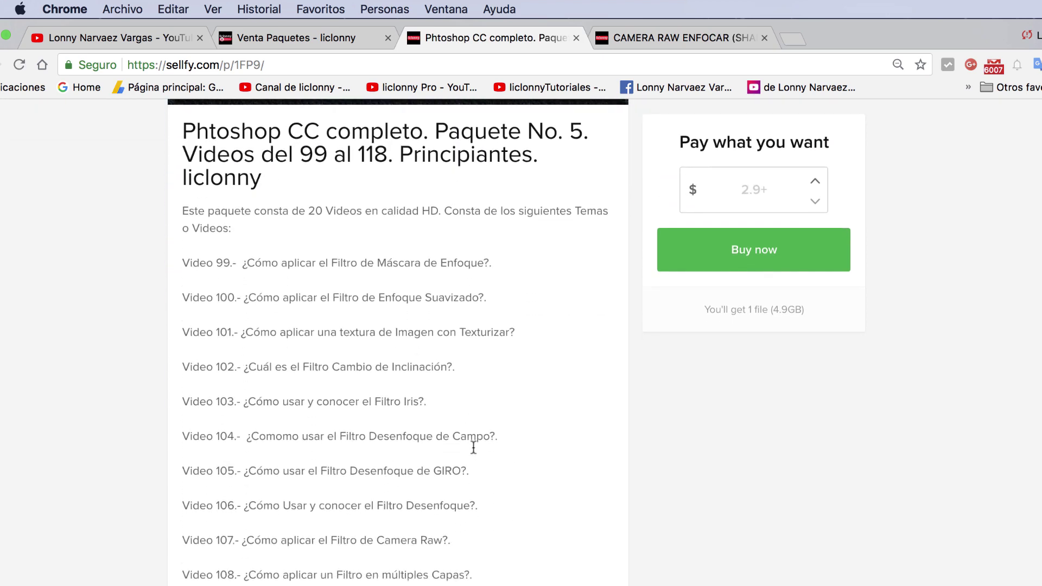
scroll(473, 446, "down", 3)
scroll(474, 446, "down", 3)
scroll(474, 447, "up", 3)
scroll(473, 446, "up", 10)
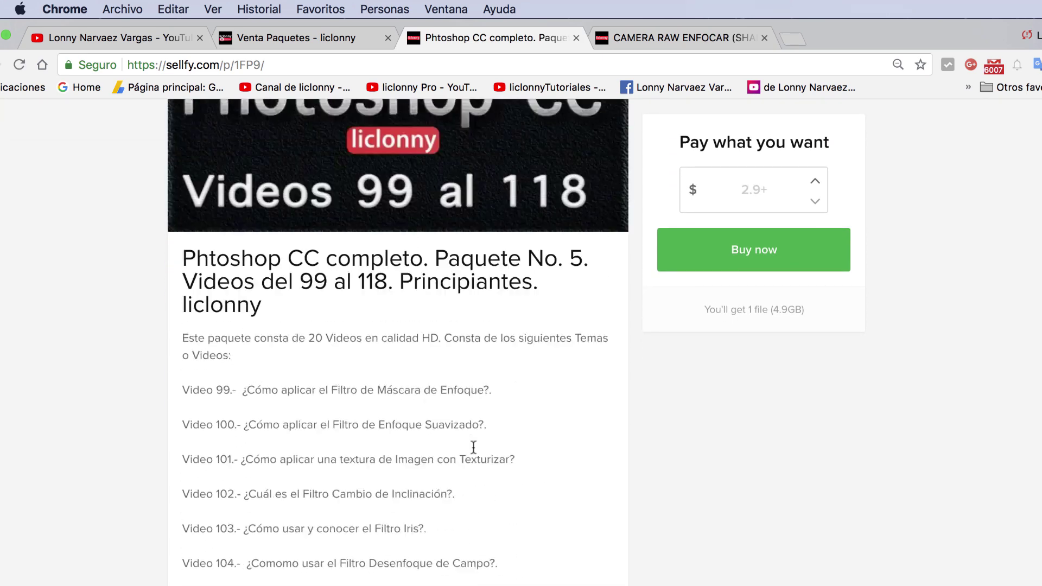
scroll(497, 432, "down", 3)
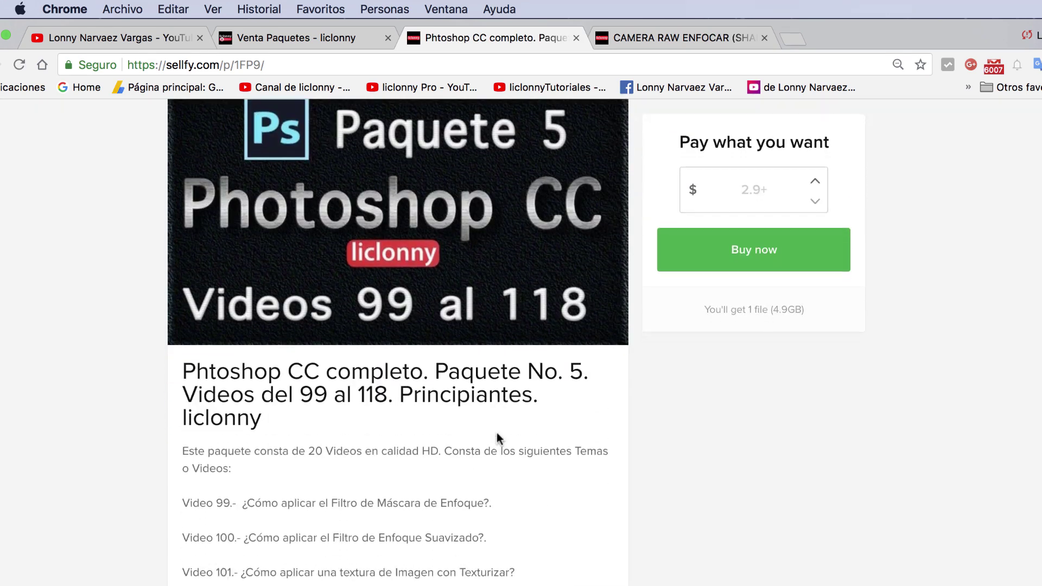
scroll(496, 432, "down", 3)
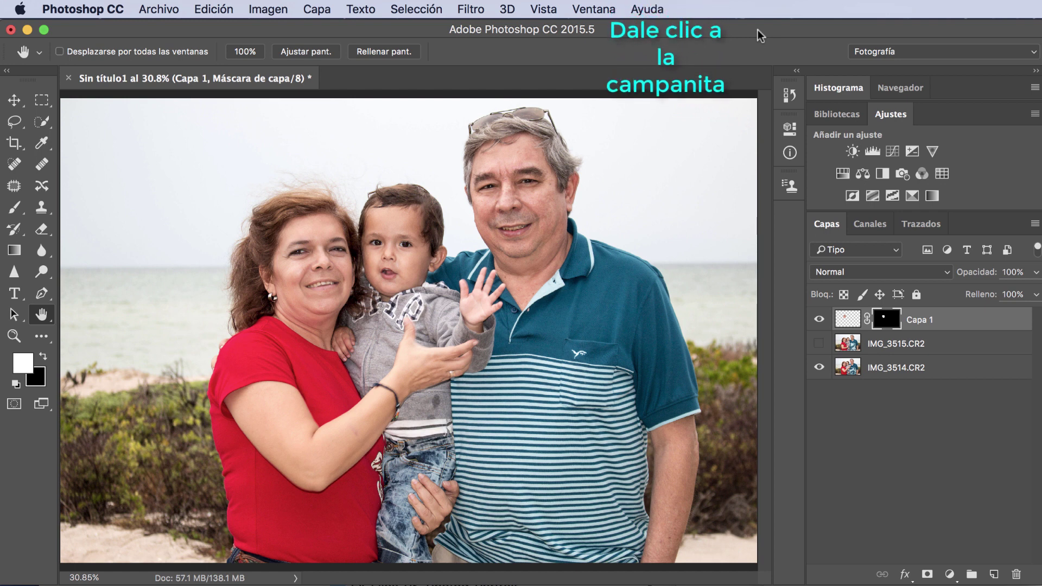
key("ctrl+super+Escape")
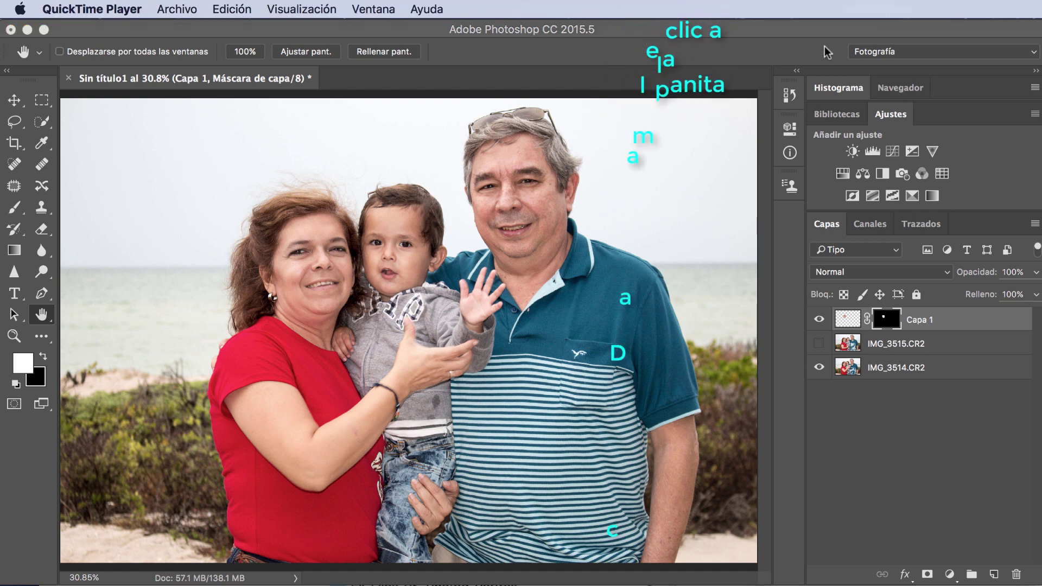
left_click(803, 28)
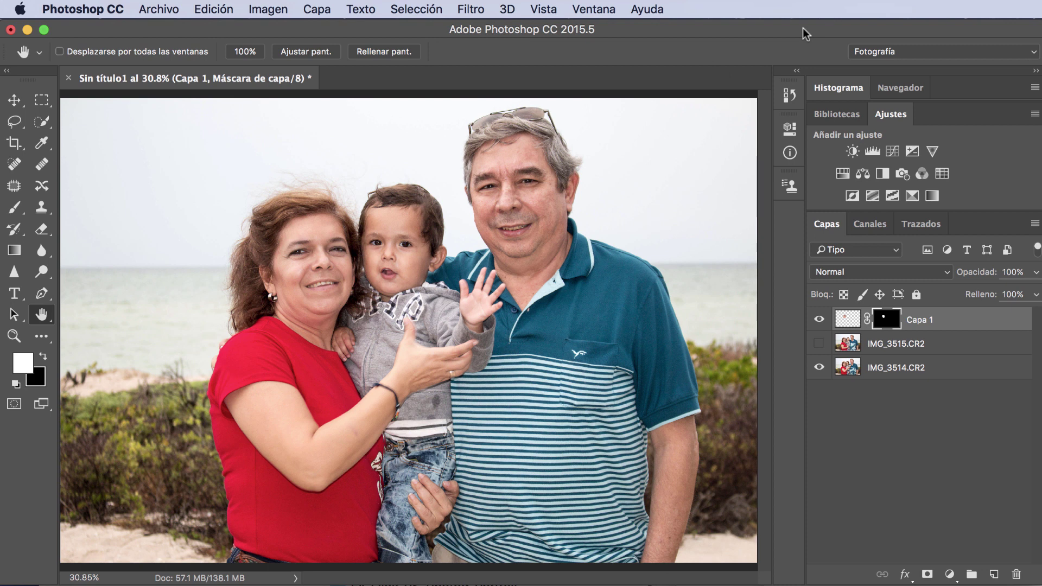